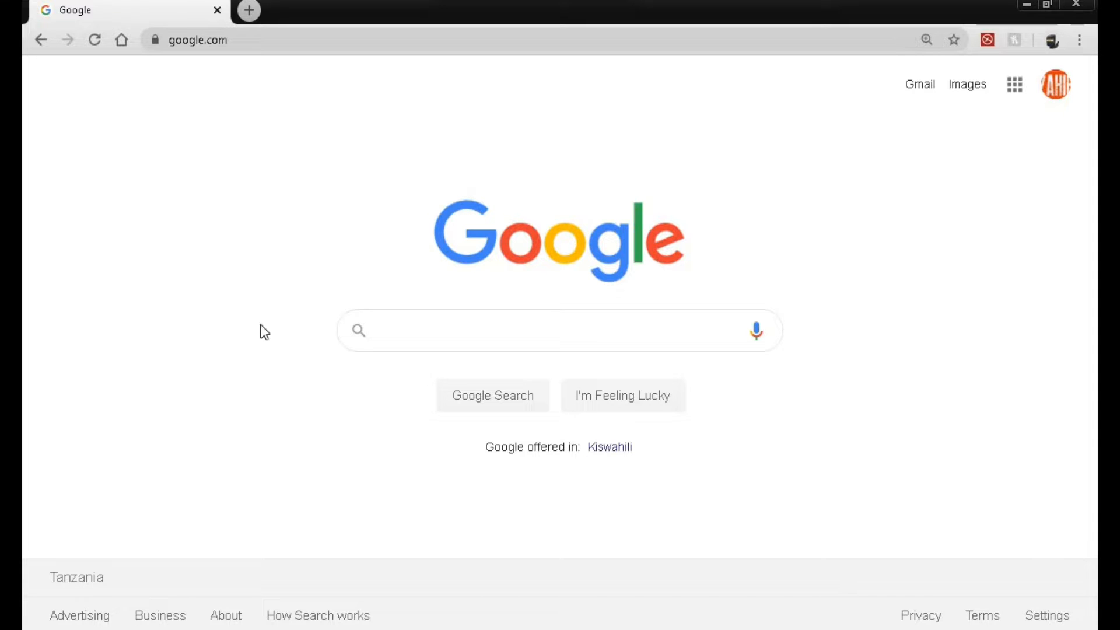
- Go to panzoid.com and open the Clipmaker tool
{"action": "left_click", "coordinate": [167, 38]}
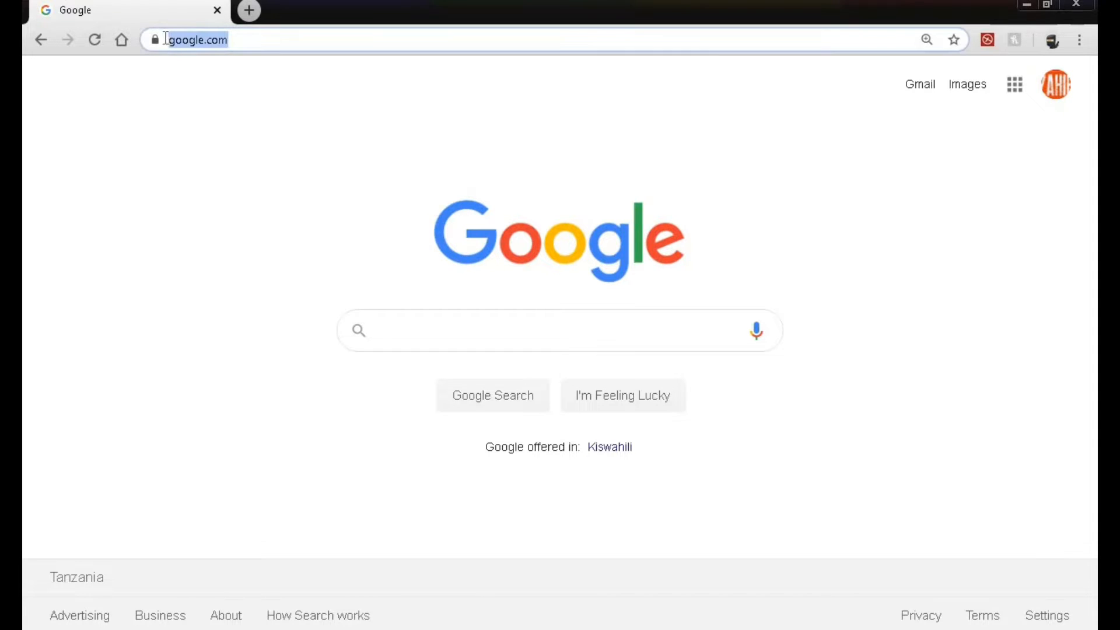
{"action": "type", "text": "panzoi"}
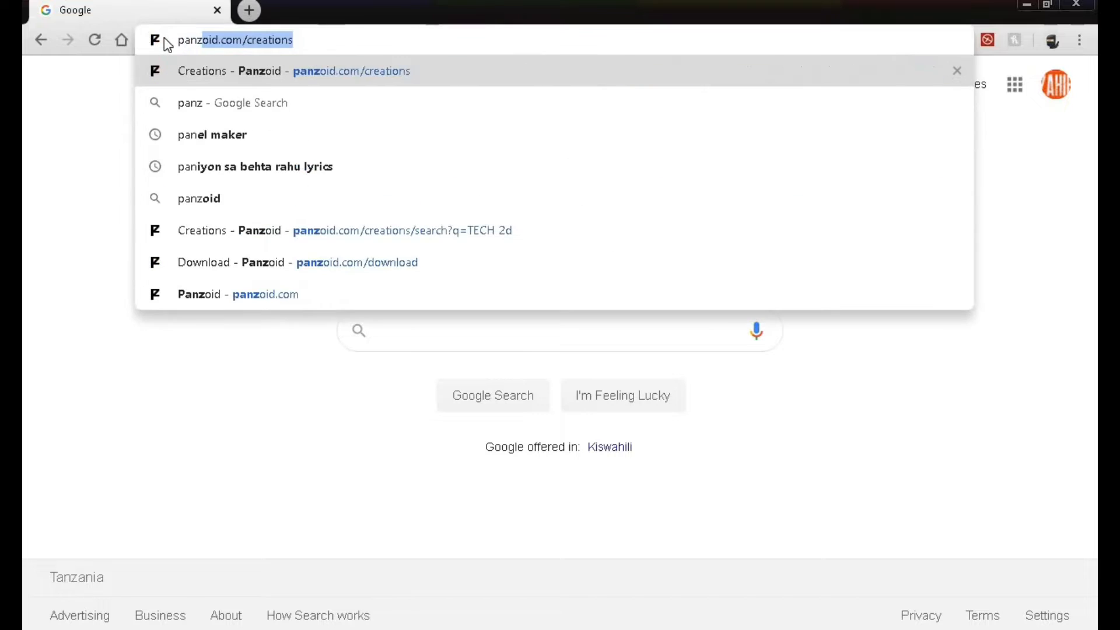
{"action": "type", "text": "d"}
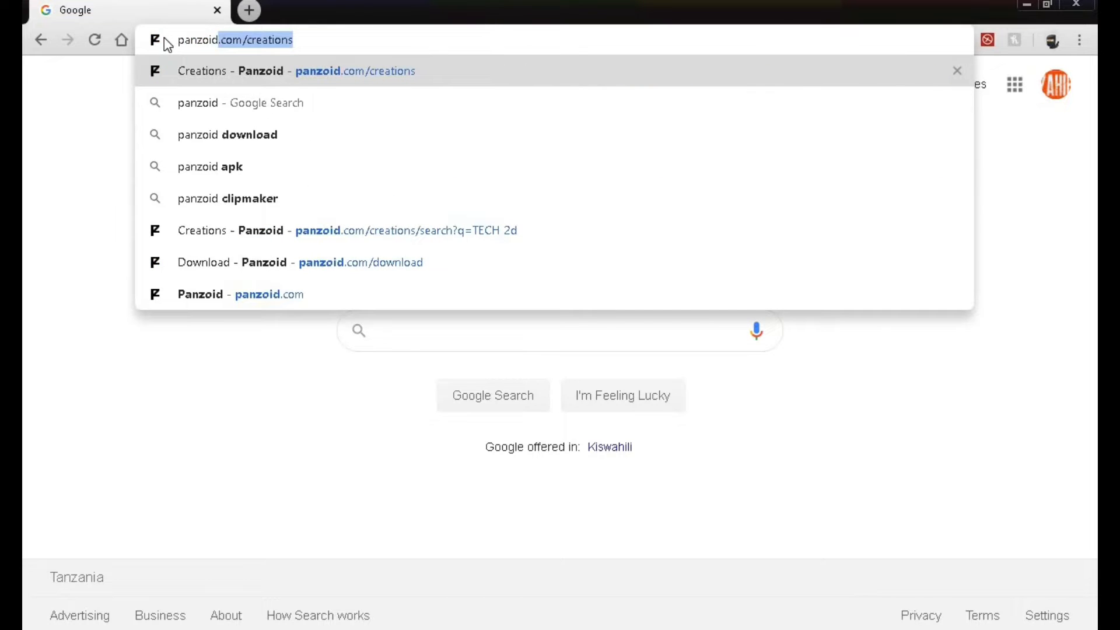
{"action": "type", "text": ".com"}
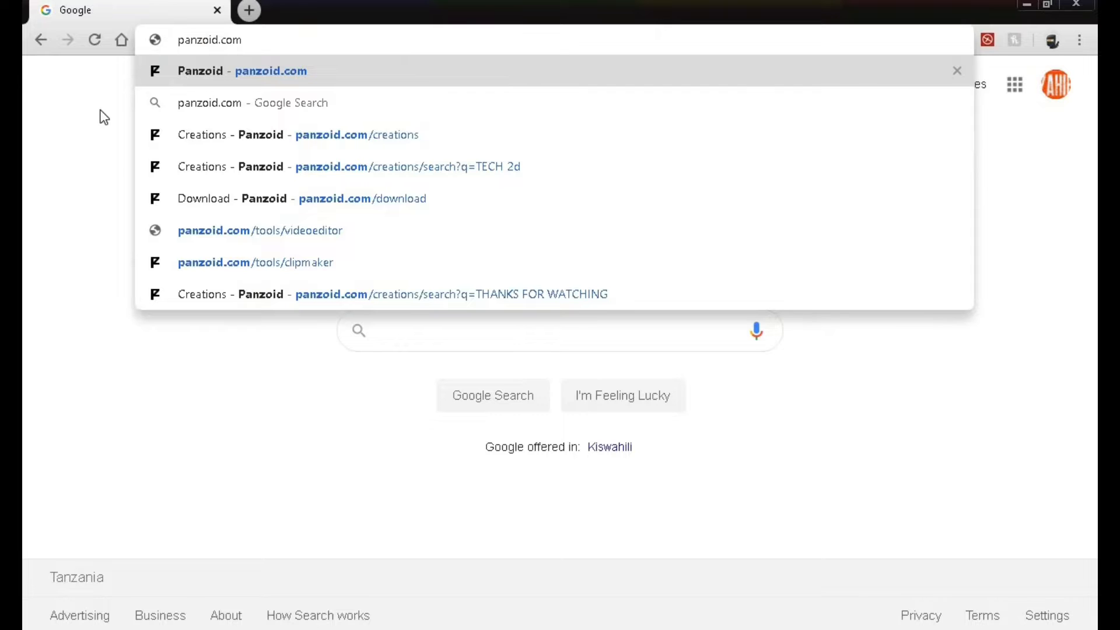
{"action": "key", "text": "Return"}
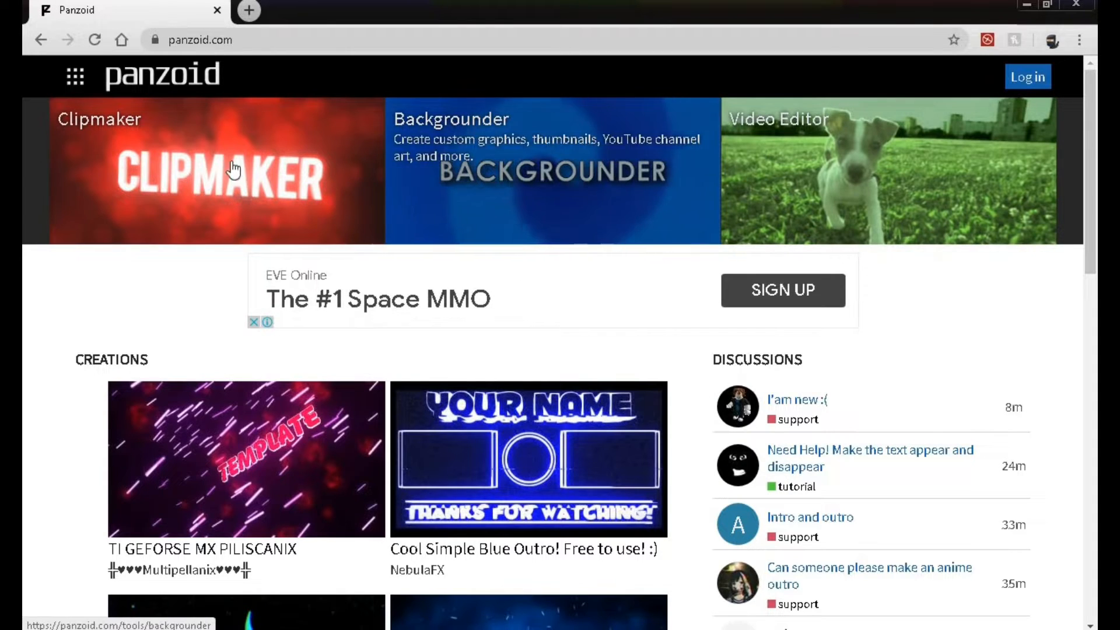
{"action": "left_click", "coordinate": [234, 170]}
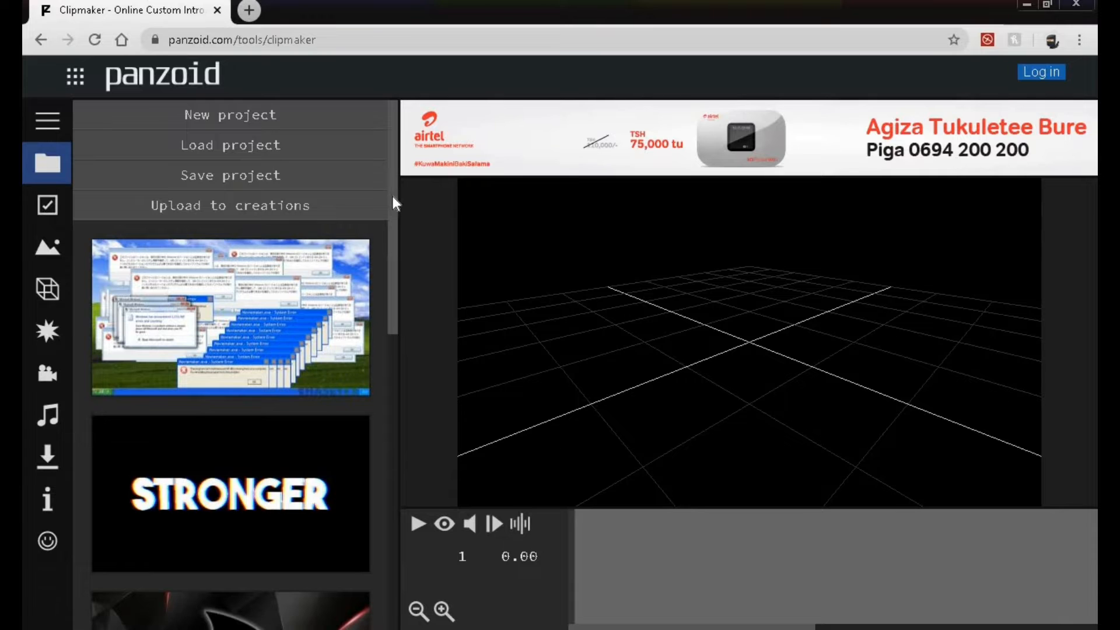
- Load the STRONGER intro template and play it briefly in camera view
{"action": "scroll", "coordinate": [392, 196], "scroll_direction": "down", "scroll_amount": 1}
{"action": "left_click_drag", "start_coordinate": [397, 223], "coordinate": [369, 288]}
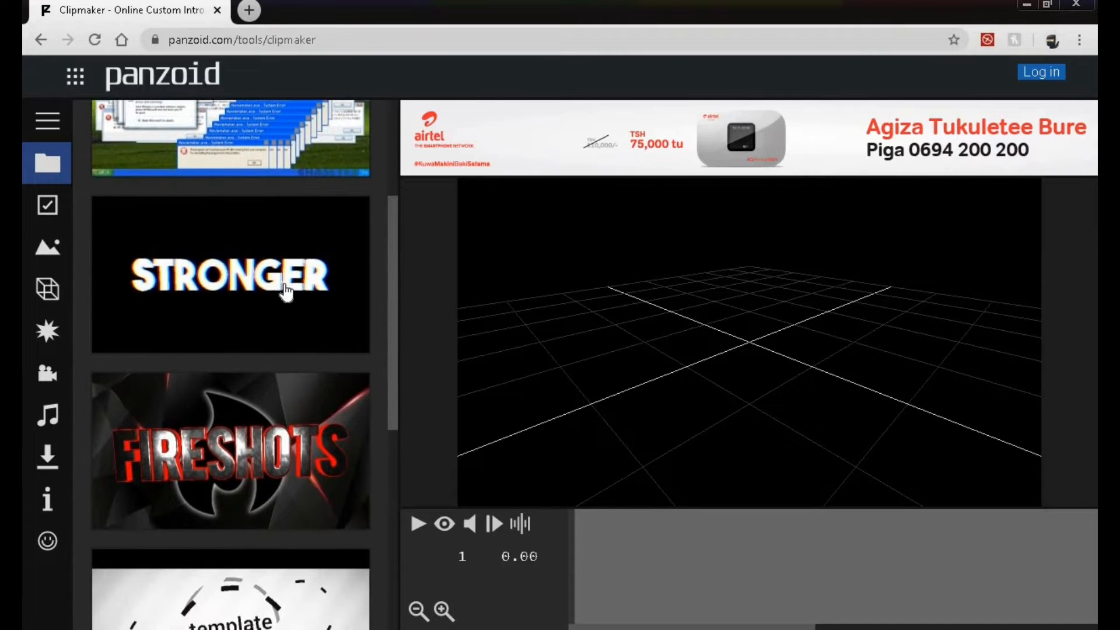
{"action": "left_click", "coordinate": [285, 291]}
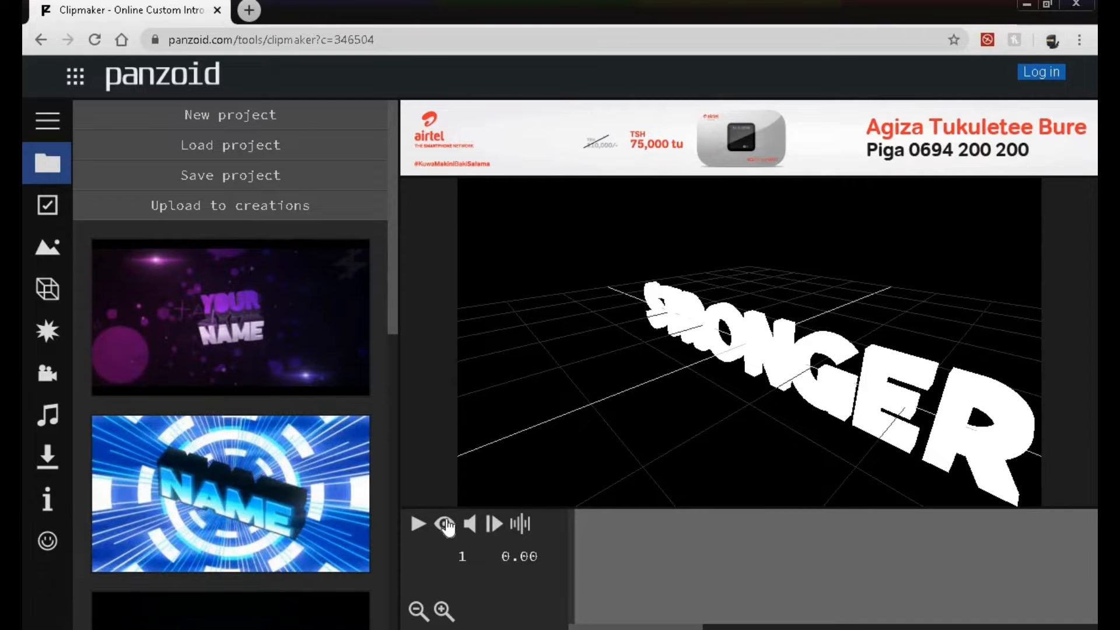
{"action": "left_click", "coordinate": [445, 525]}
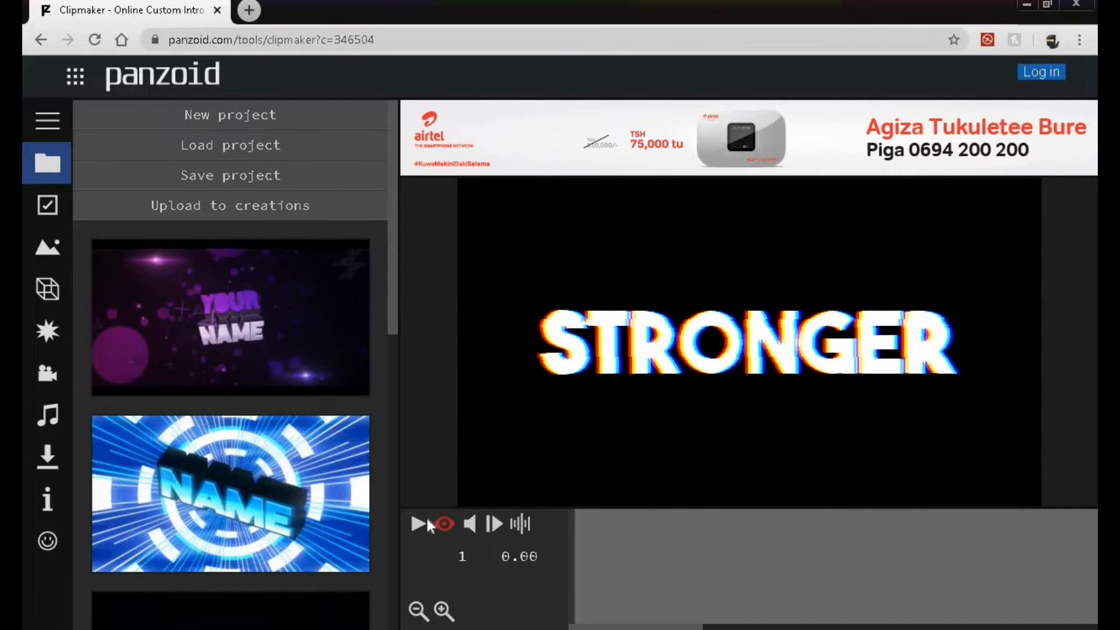
{"action": "left_click", "coordinate": [419, 523]}
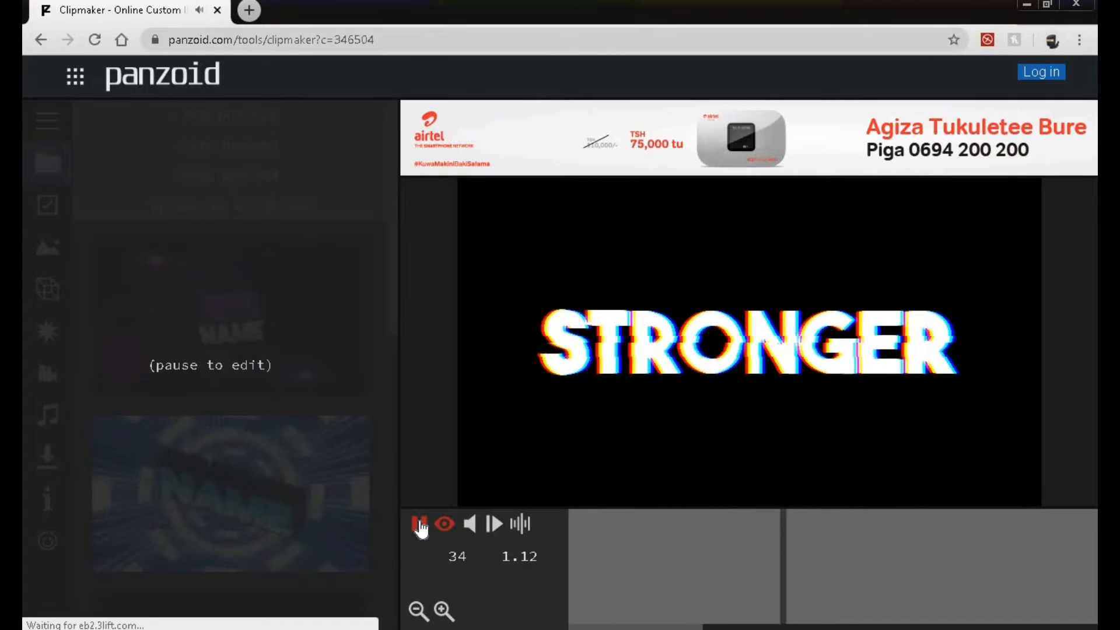
{"action": "left_click", "coordinate": [419, 523]}
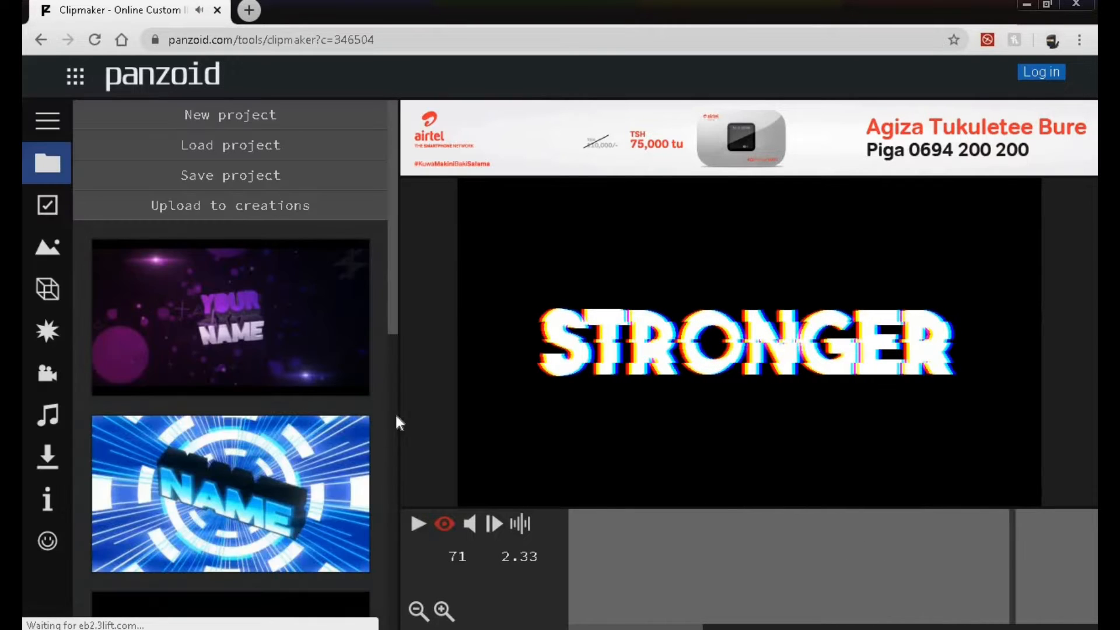
- Load the purple YOUR NAME intro template and play it in camera view
{"action": "left_click", "coordinate": [261, 300]}
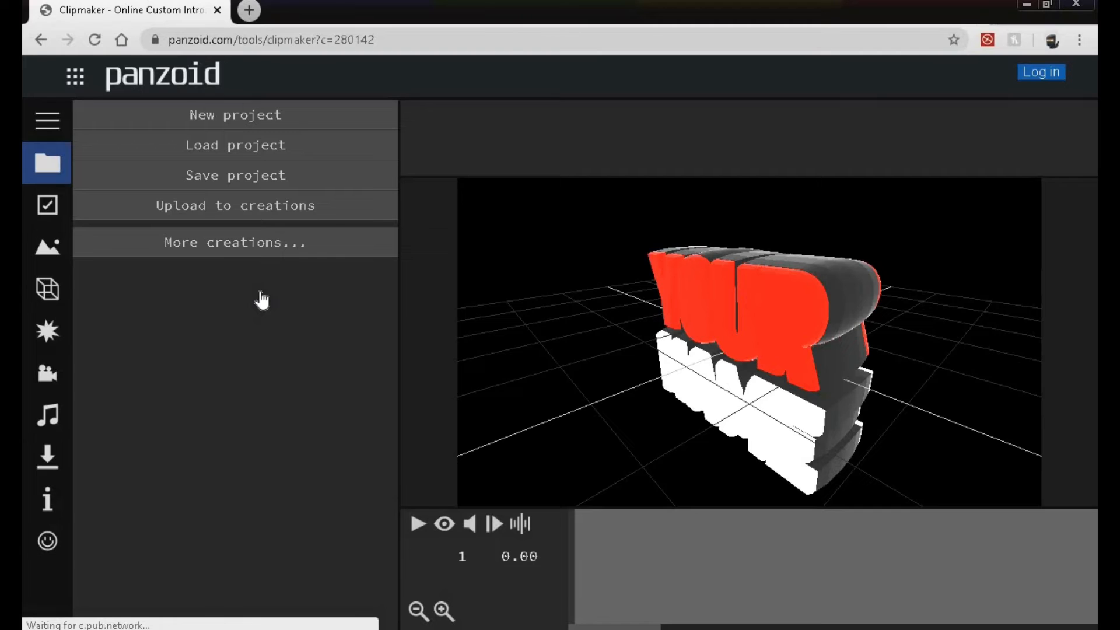
{"action": "left_click", "coordinate": [443, 525]}
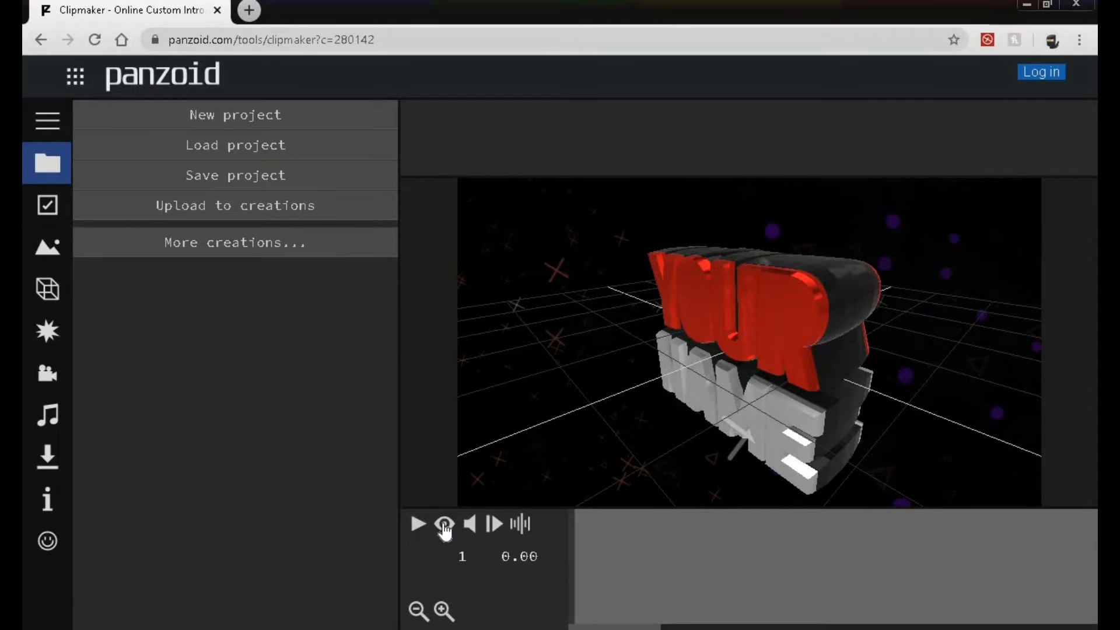
{"action": "left_click", "coordinate": [444, 525]}
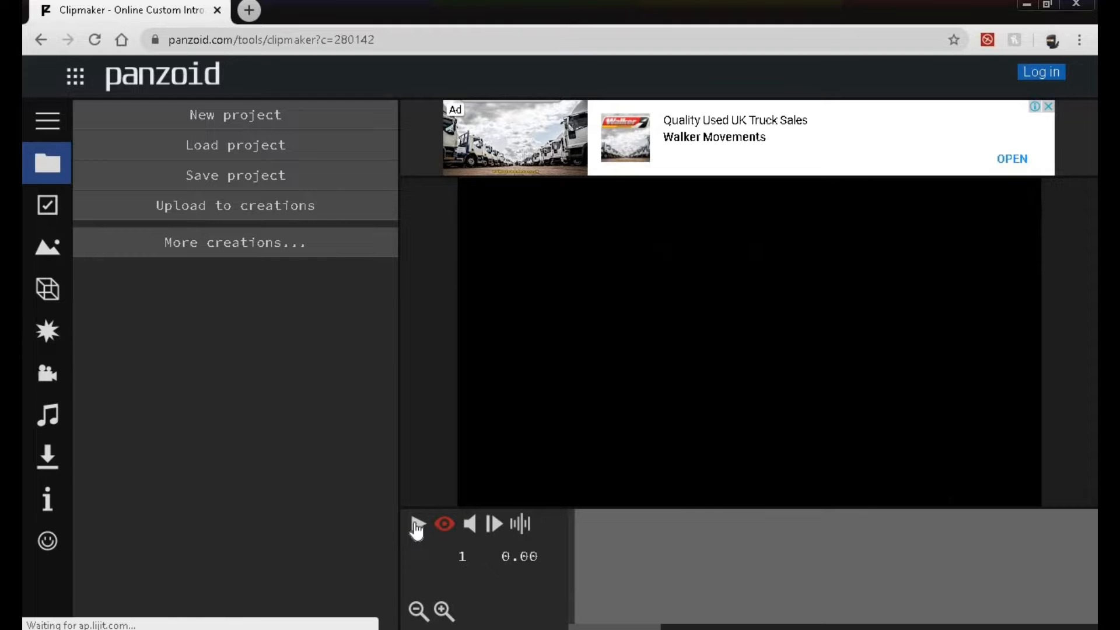
{"action": "left_click", "coordinate": [418, 524]}
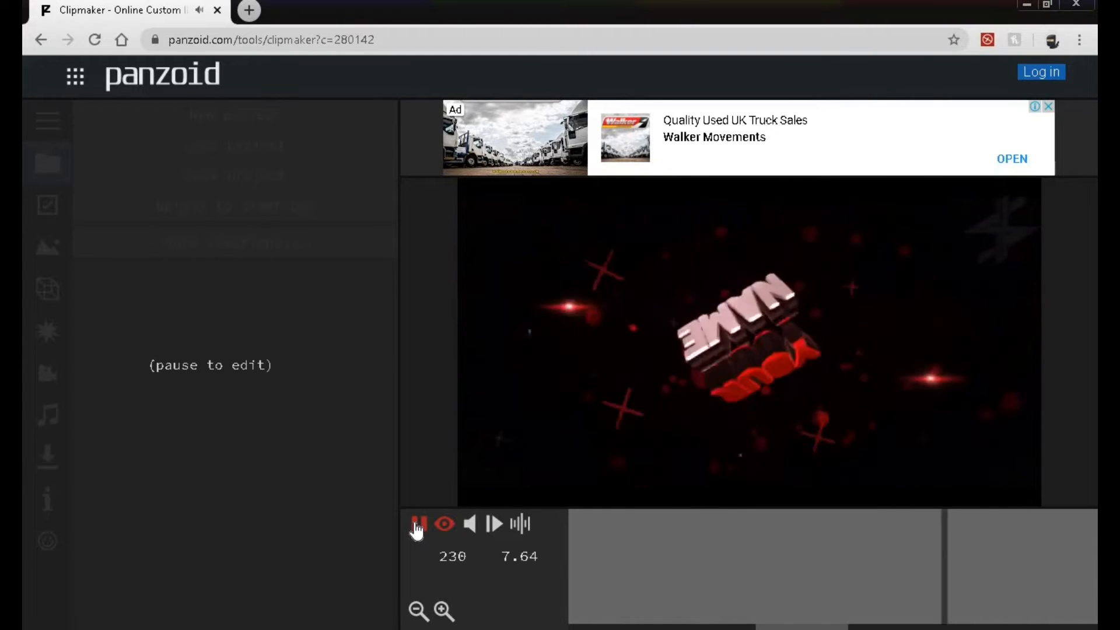
{"action": "left_click", "coordinate": [417, 524]}
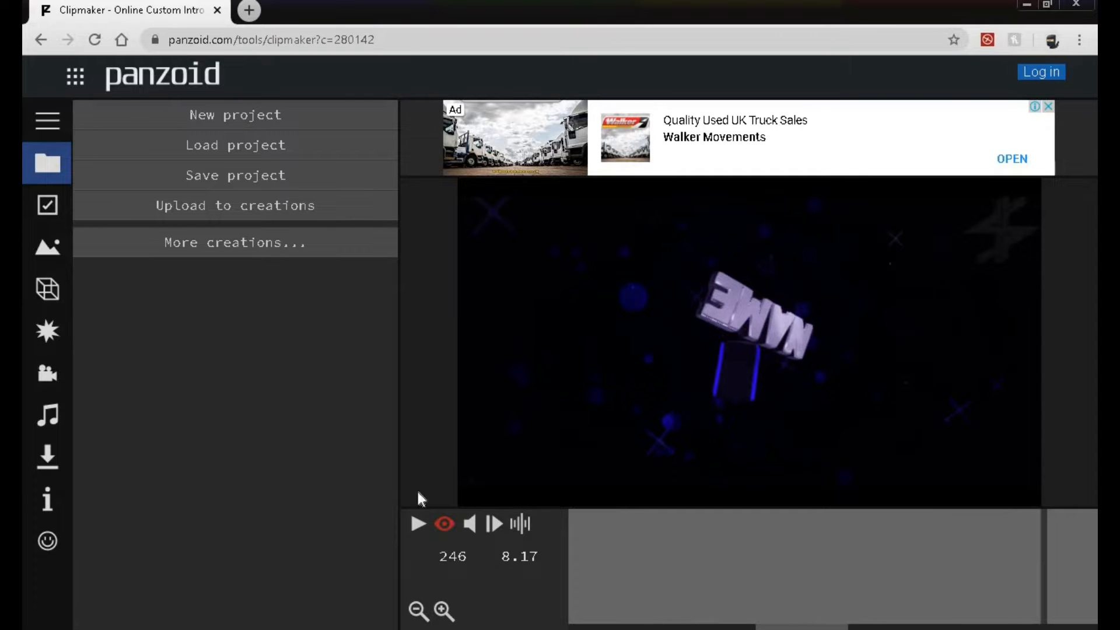
- Change the content of both YOUR 3D text objects in the text group to ASMZ
{"action": "left_click", "coordinate": [48, 288]}
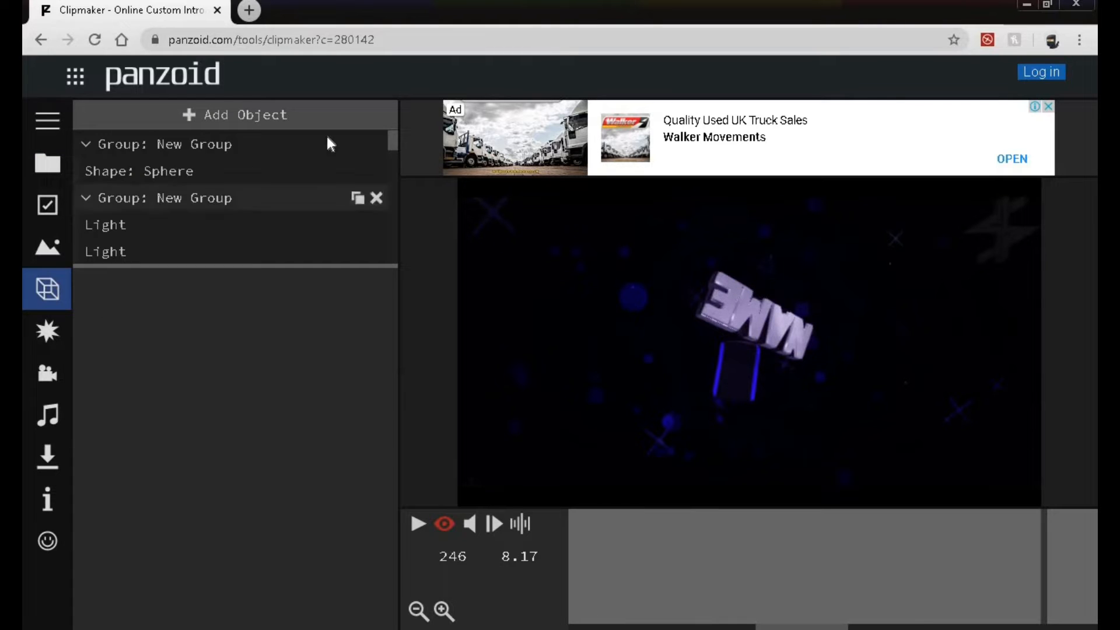
{"action": "left_click_drag", "start_coordinate": [393, 139], "coordinate": [399, 173]}
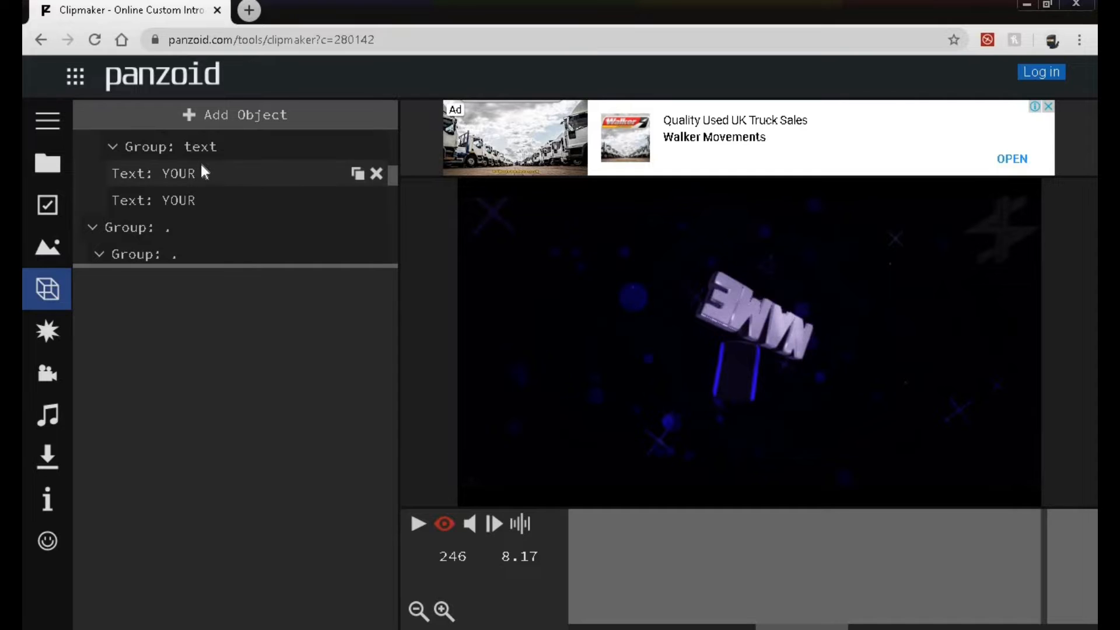
{"action": "left_click", "coordinate": [184, 170]}
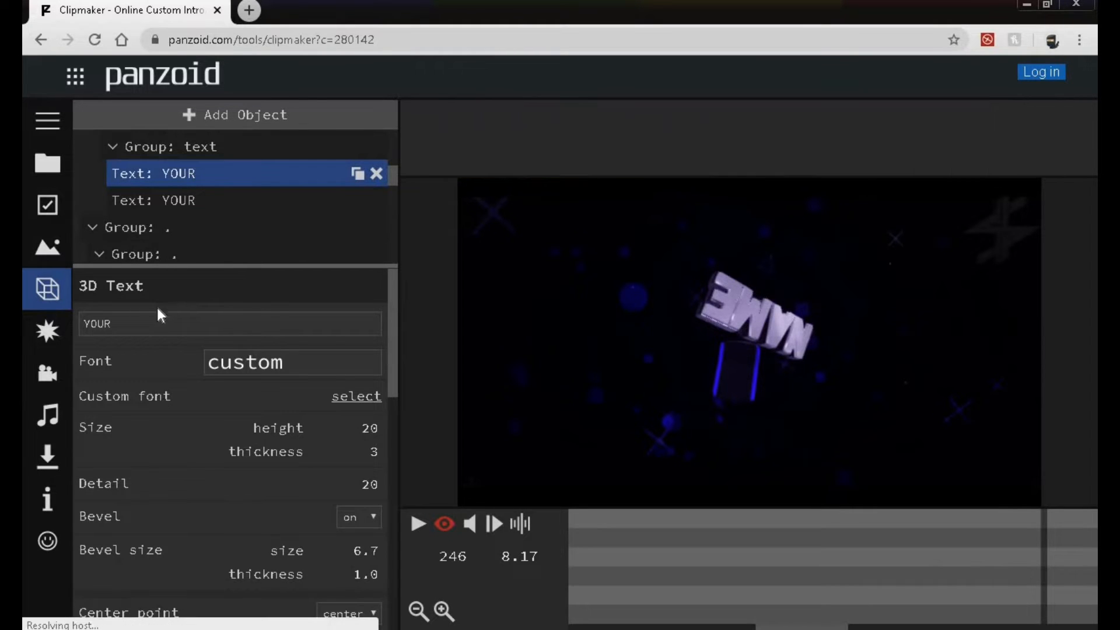
{"action": "left_click", "coordinate": [157, 323]}
{"action": "key", "text": "ctrl+a"}
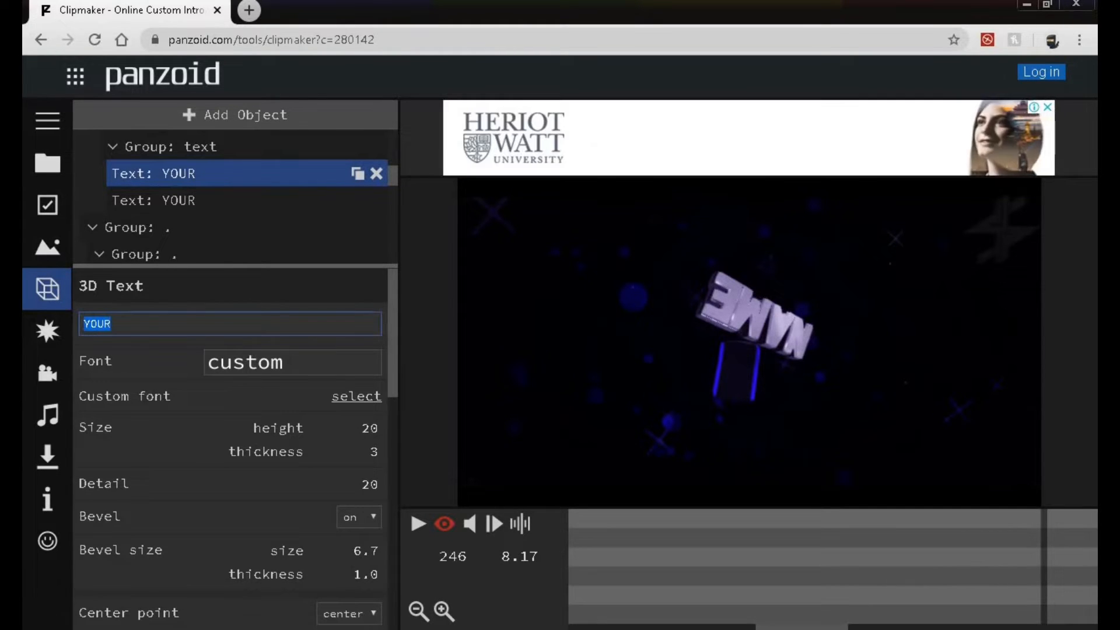
{"action": "key", "text": "BackSpace"}
{"action": "type", "text": "A"}
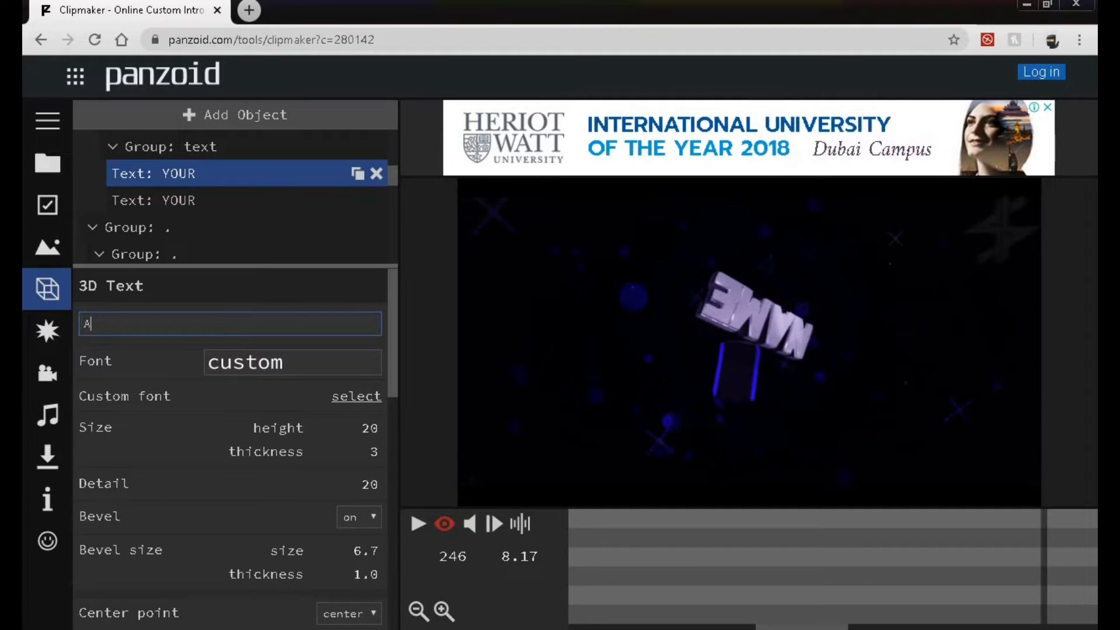
{"action": "type", "text": "SMZ"}
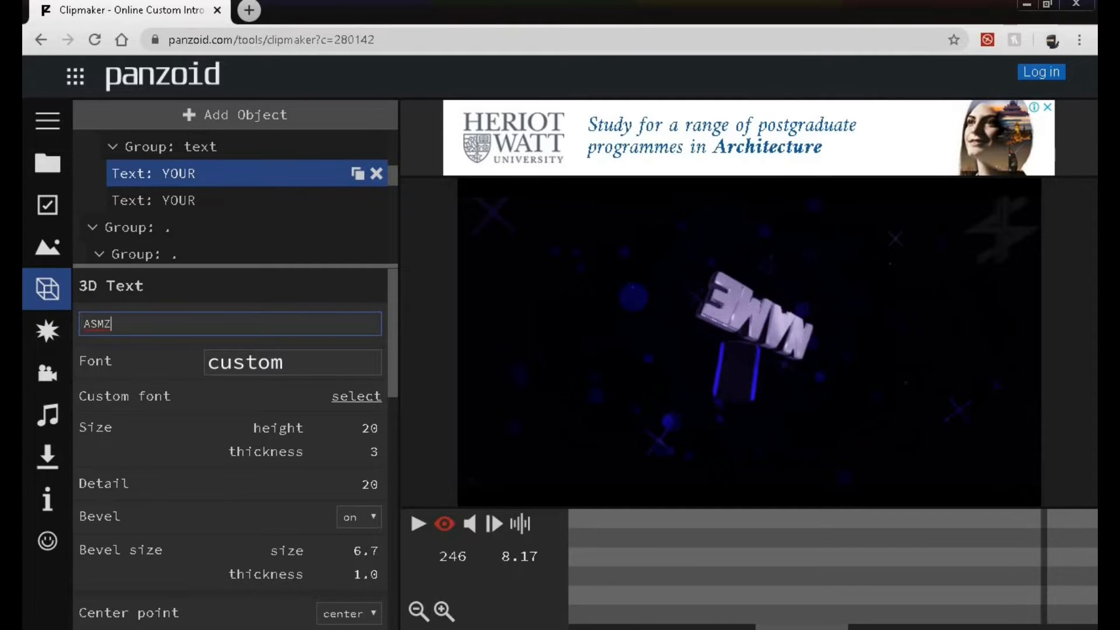
{"action": "key", "text": "Return"}
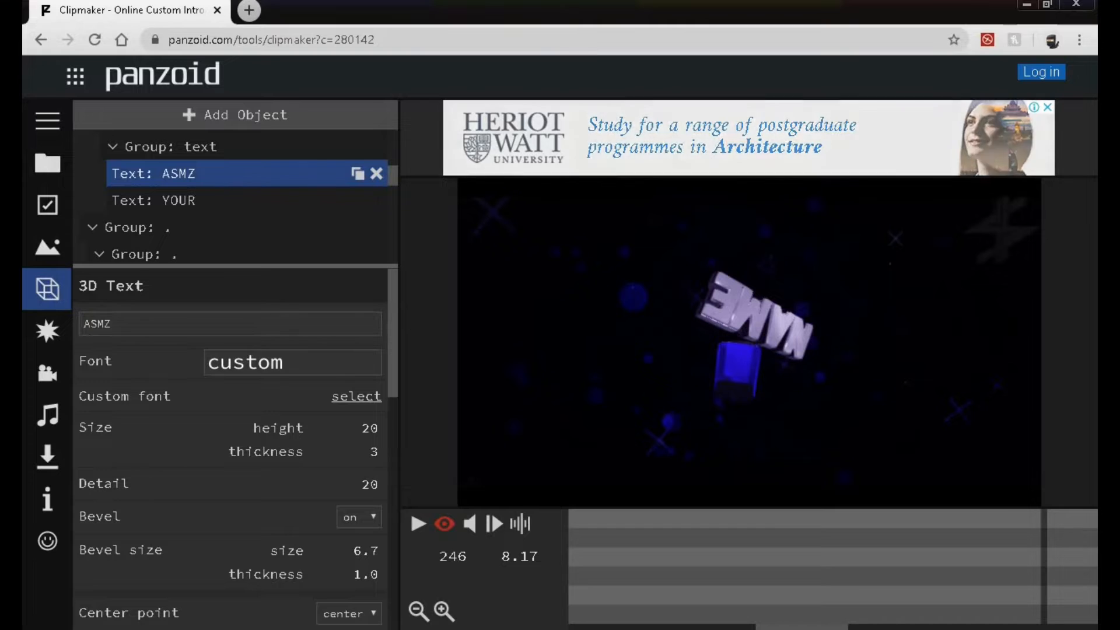
{"action": "left_click", "coordinate": [176, 202]}
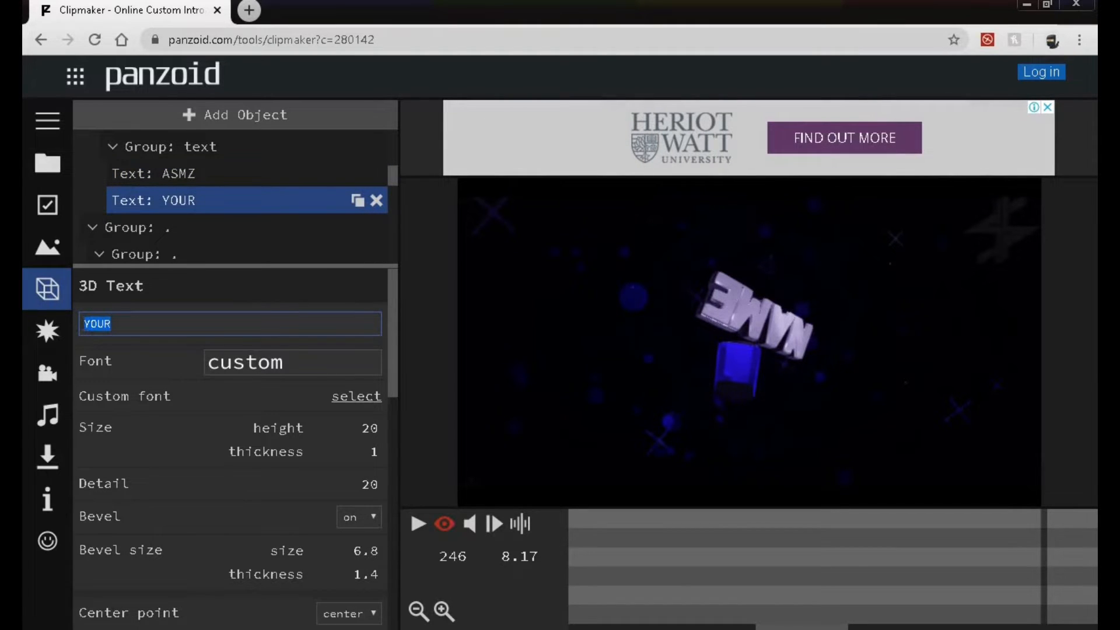
{"action": "key", "text": "Return"}
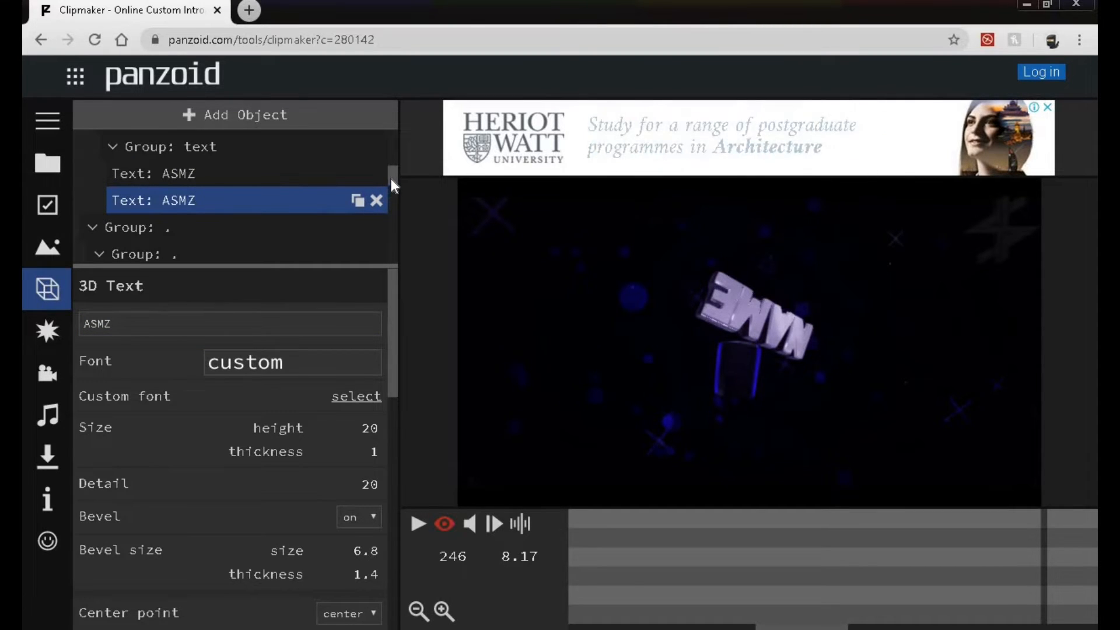
- Change the content of both NAME 3D text objects to TECH
{"action": "scroll", "coordinate": [390, 177], "scroll_direction": "up", "scroll_amount": 2}
{"action": "left_click_drag", "start_coordinate": [390, 167], "coordinate": [395, 204]}
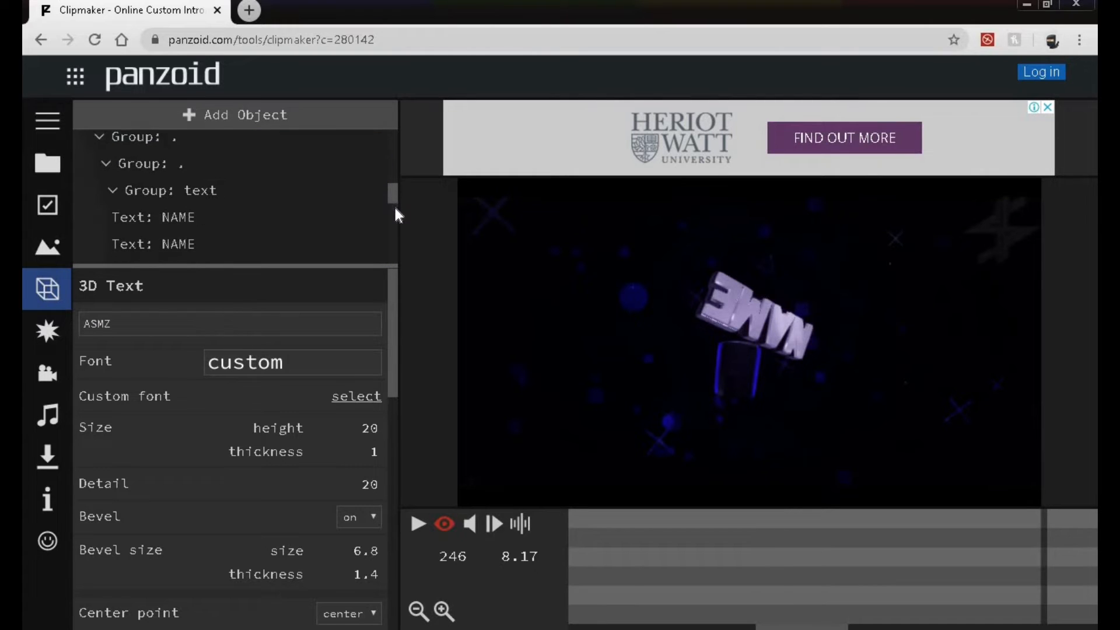
{"action": "scroll", "coordinate": [282, 183], "scroll_direction": "down", "scroll_amount": 1}
{"action": "left_click", "coordinate": [204, 166]}
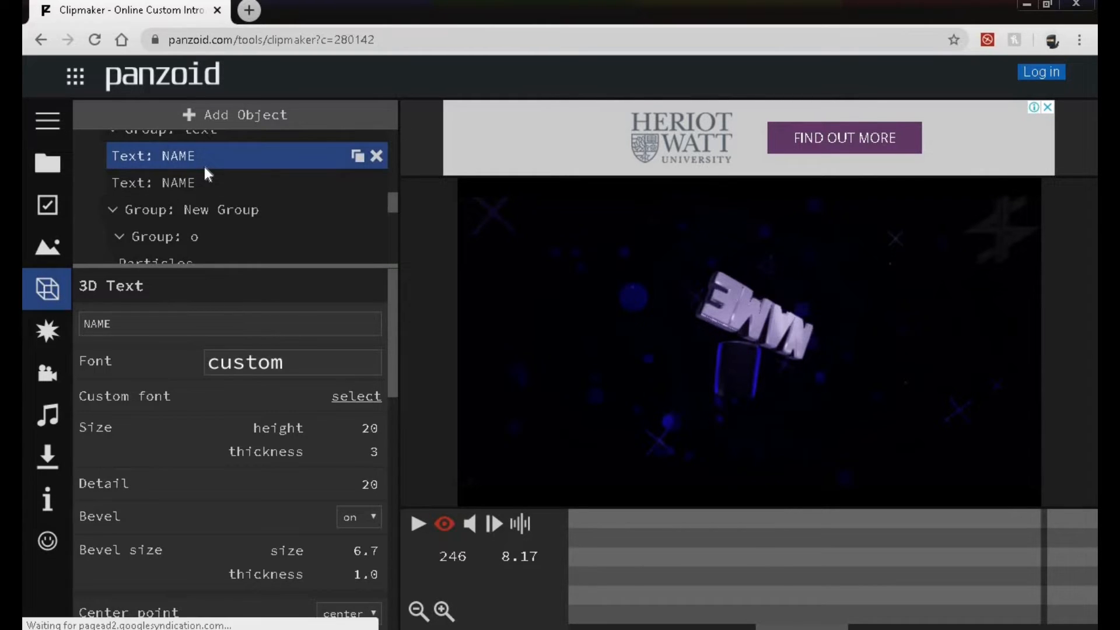
{"action": "left_click", "coordinate": [190, 320]}
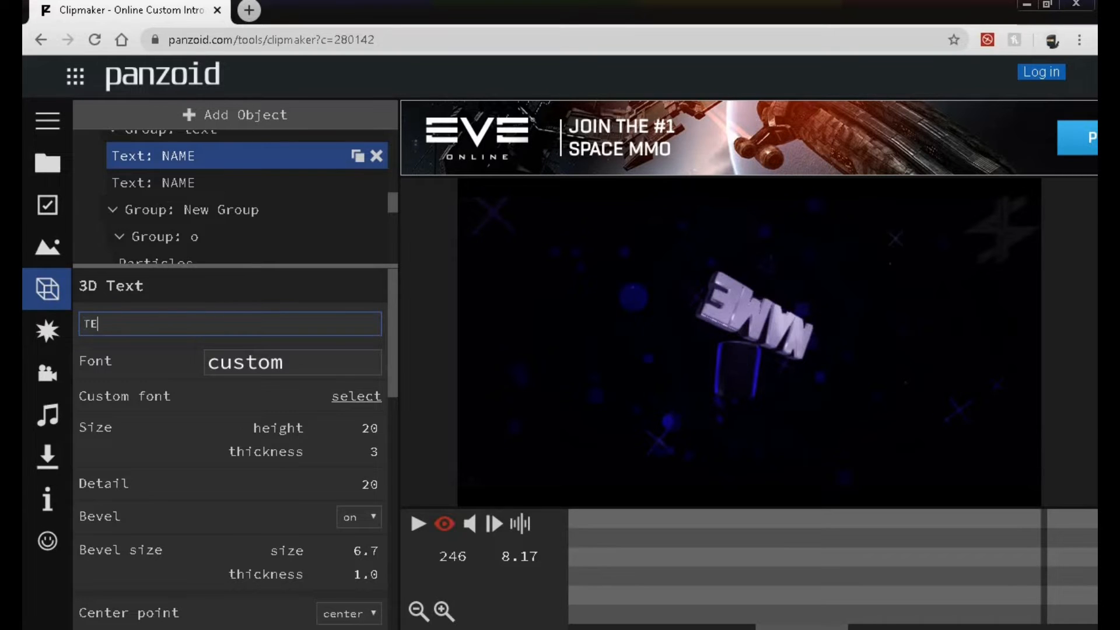
{"action": "key", "text": "Return"}
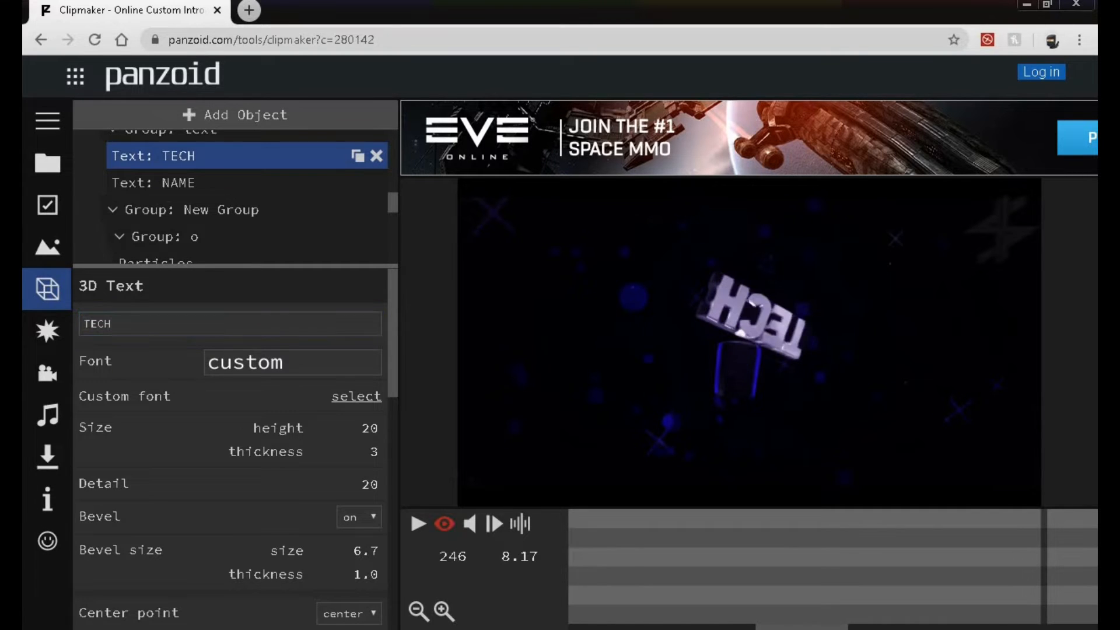
{"action": "left_click", "coordinate": [177, 181]}
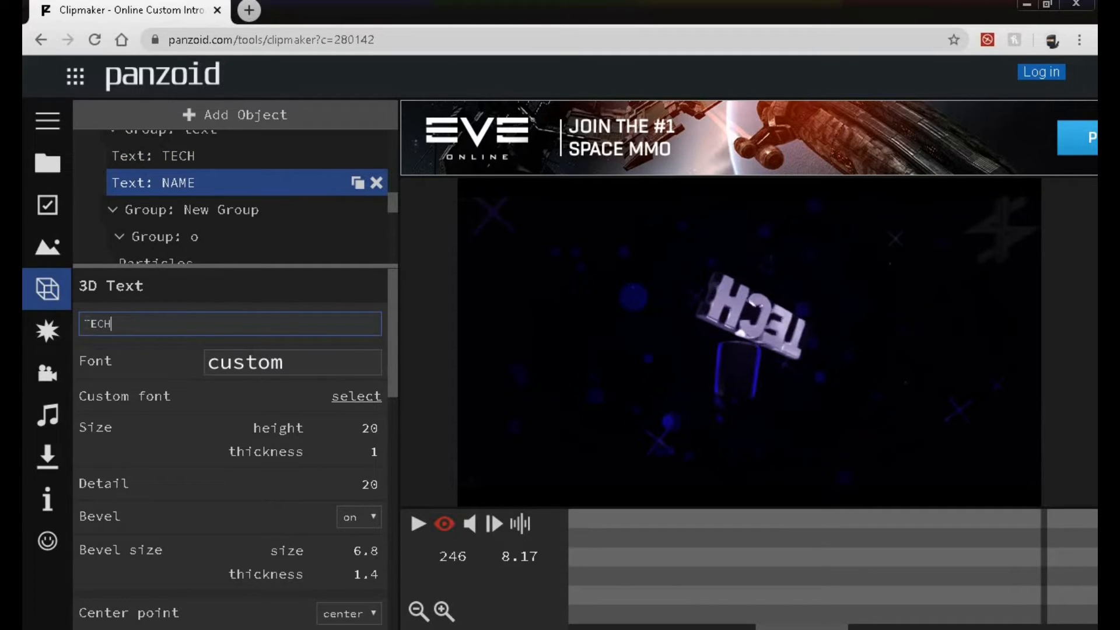
{"action": "key", "text": "Return"}
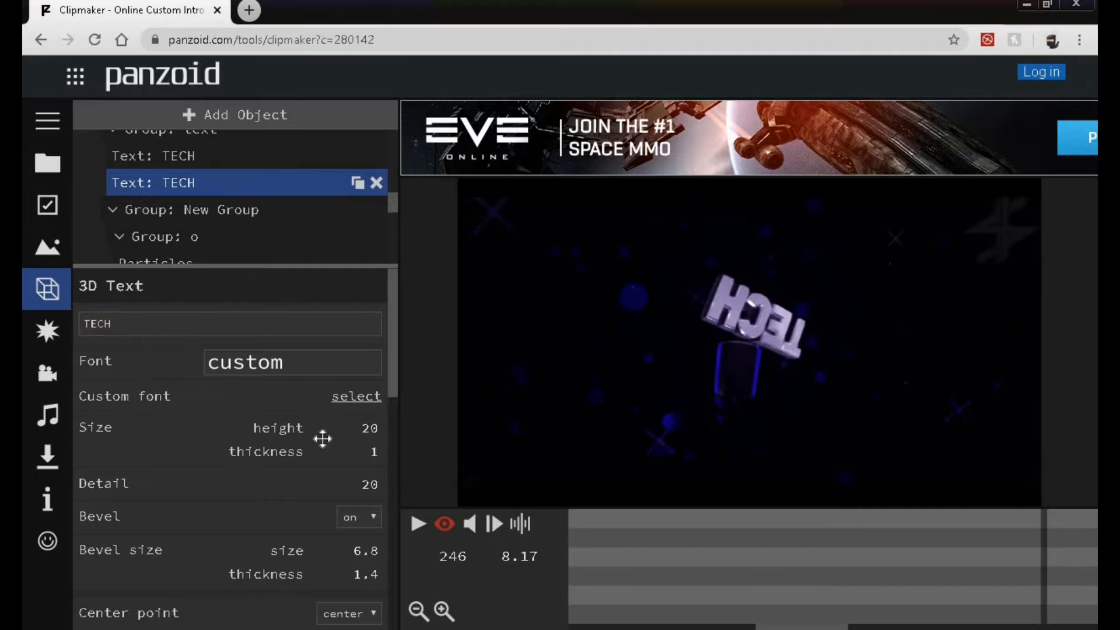
- Play back the edited intro and render the video in balanced mode with the .mkv (vp8/opus) format
{"action": "left_click", "coordinate": [416, 525]}
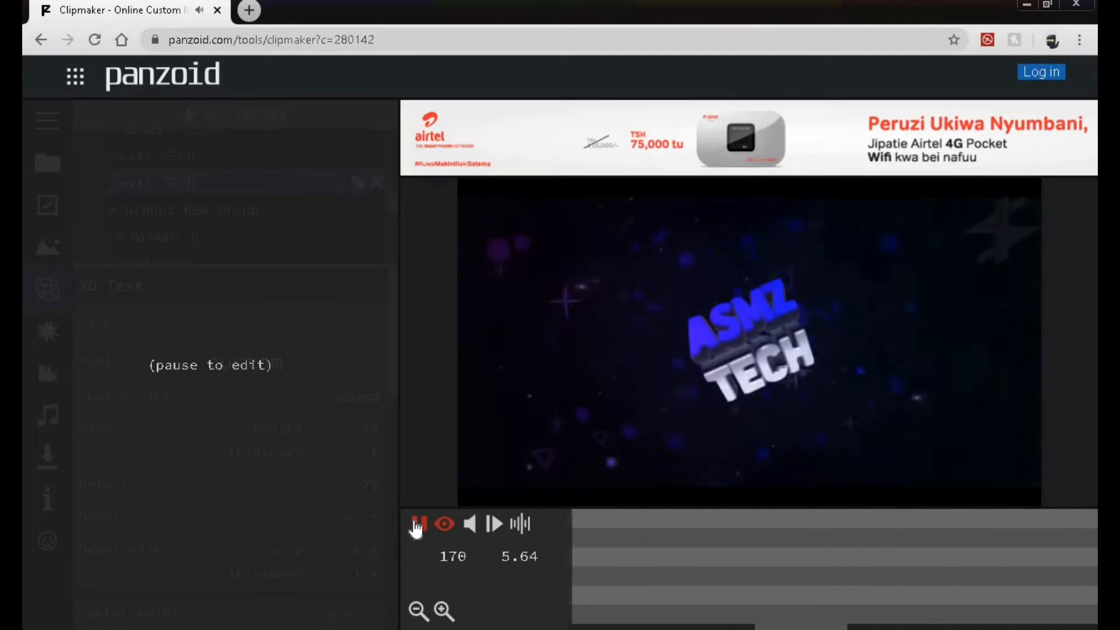
{"action": "left_click", "coordinate": [417, 524]}
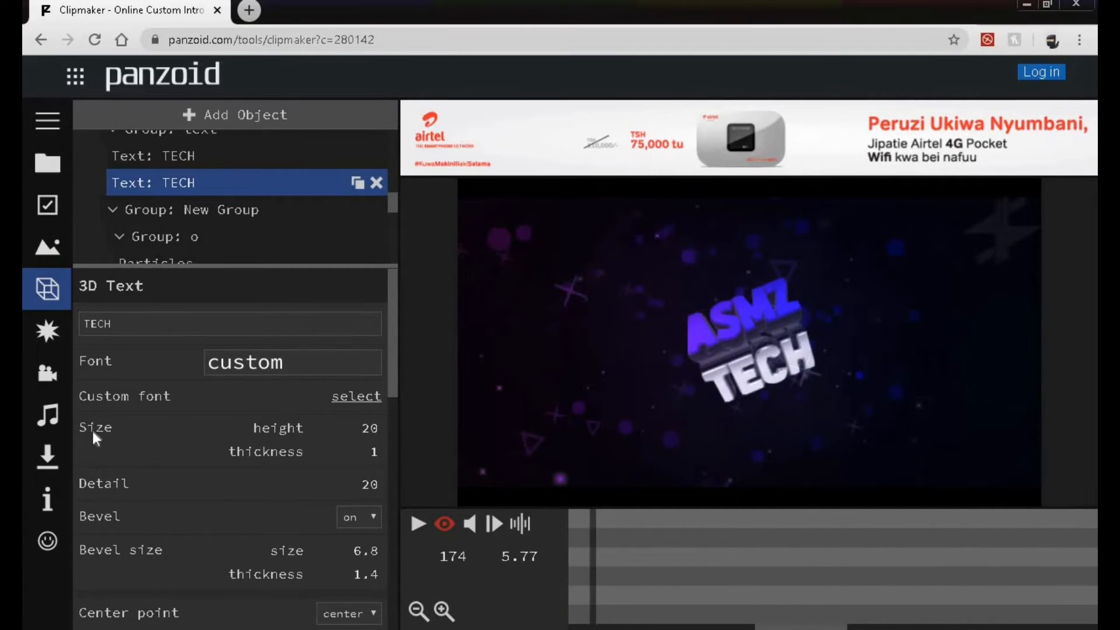
{"action": "left_click", "coordinate": [49, 459]}
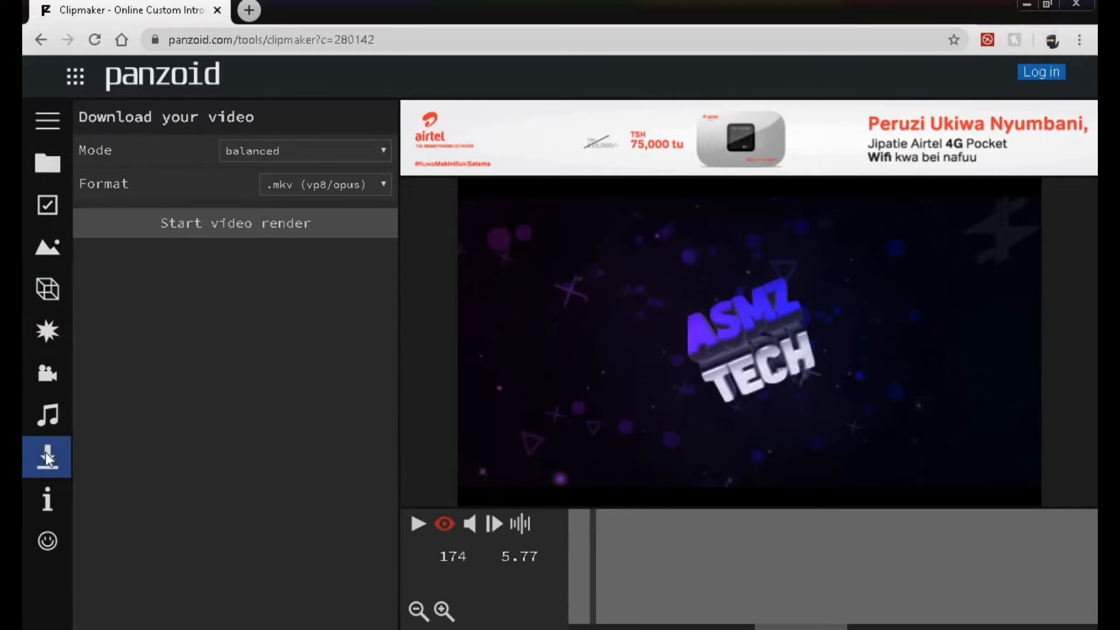
{"action": "left_click", "coordinate": [209, 222]}
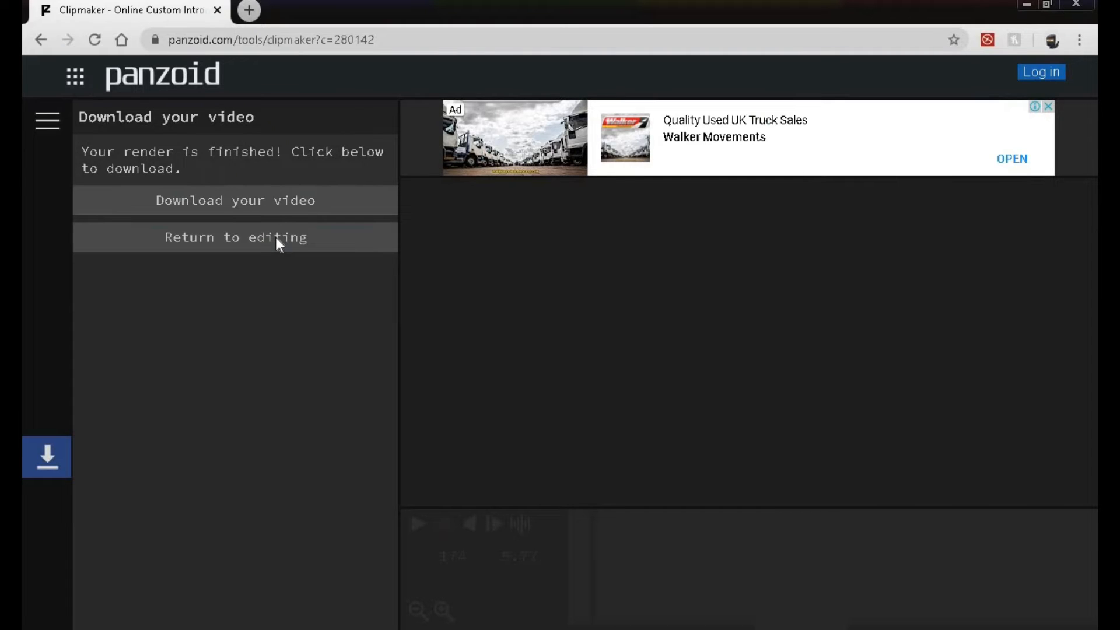
- Download the rendered intro, play video (3).mkv in VLC media player, and close the player
{"action": "left_click", "coordinate": [276, 205]}
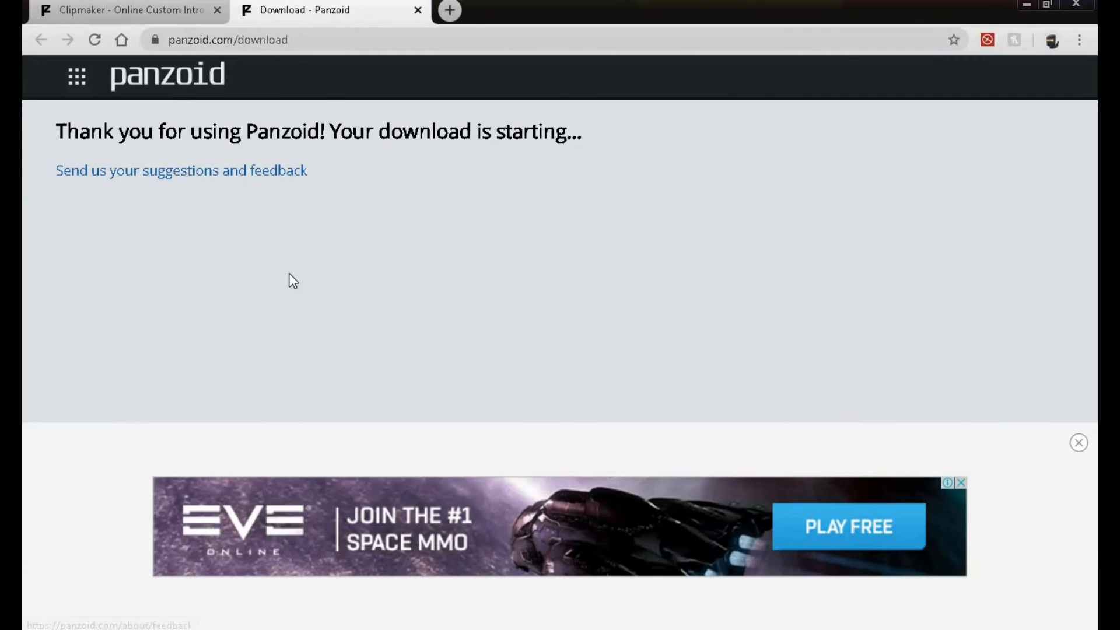
{"action": "left_click", "coordinate": [1078, 444]}
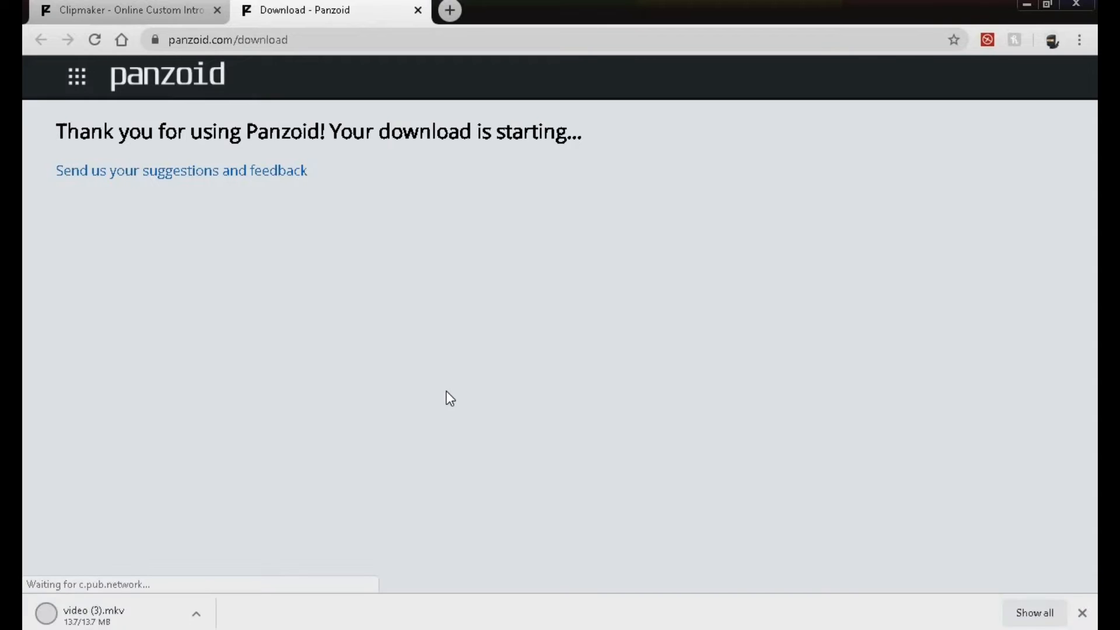
{"action": "left_click", "coordinate": [120, 612]}
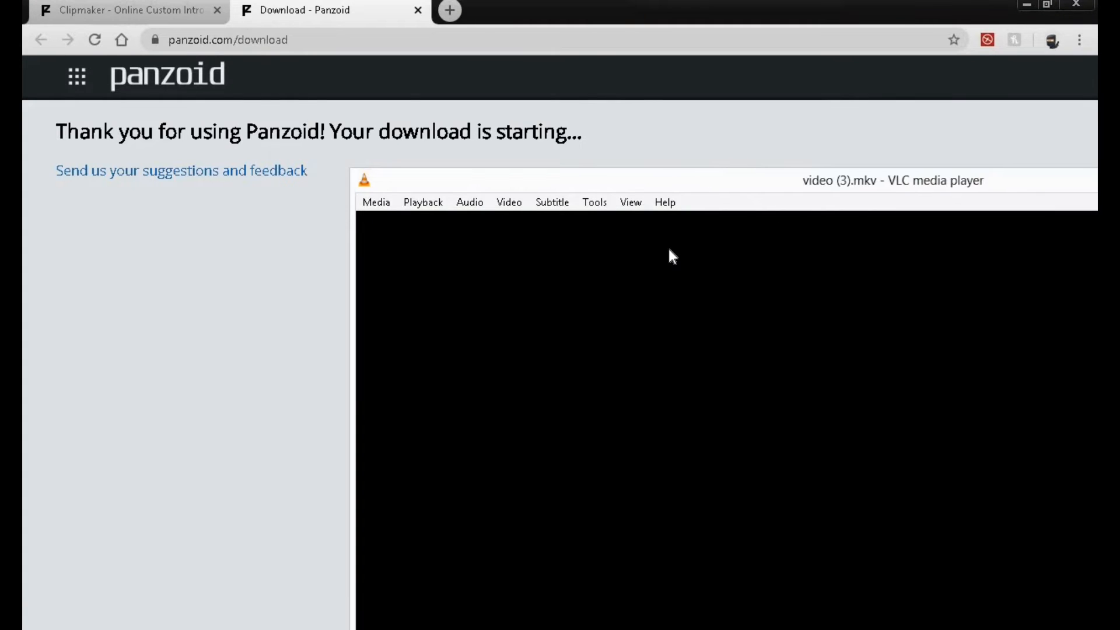
{"action": "left_click_drag", "start_coordinate": [537, 147], "coordinate": [470, 60]}
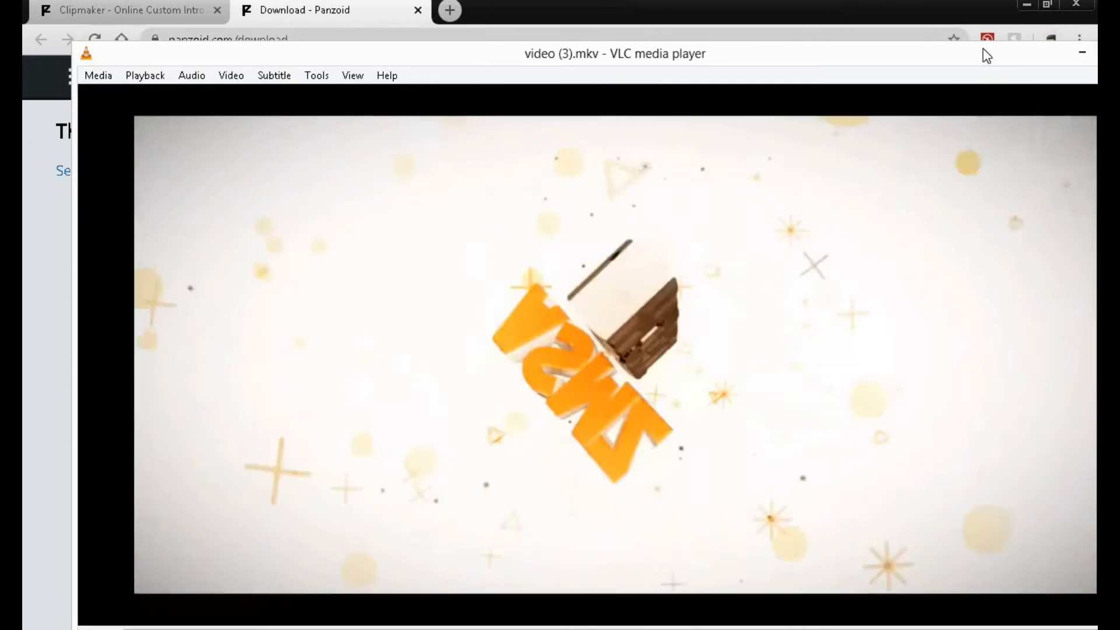
{"action": "left_click_drag", "start_coordinate": [986, 55], "coordinate": [898, 43]}
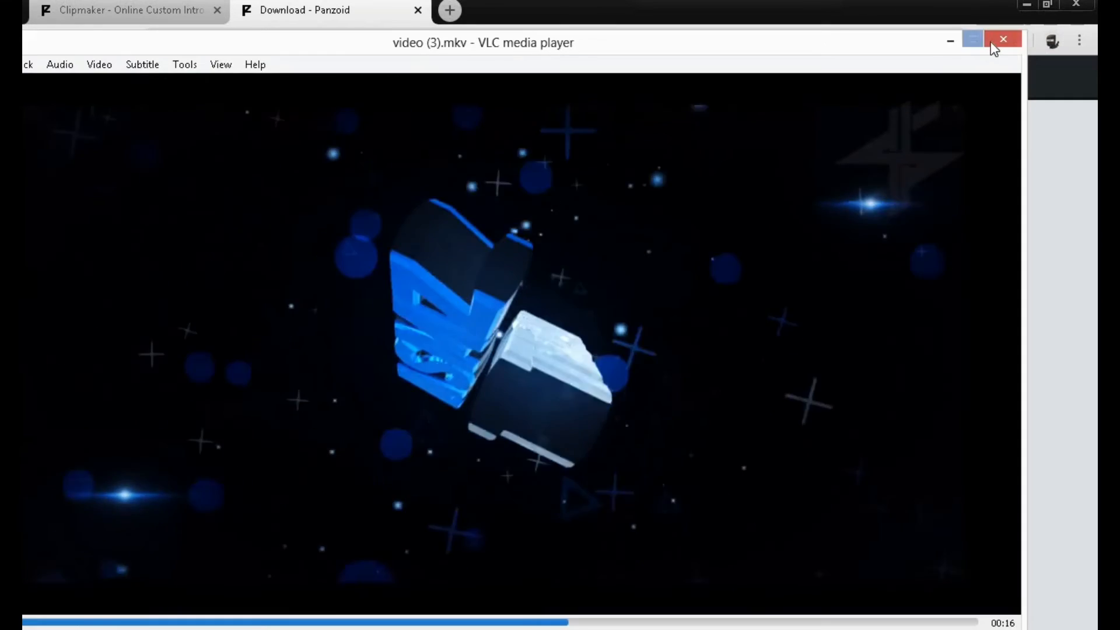
{"action": "left_click", "coordinate": [990, 41]}
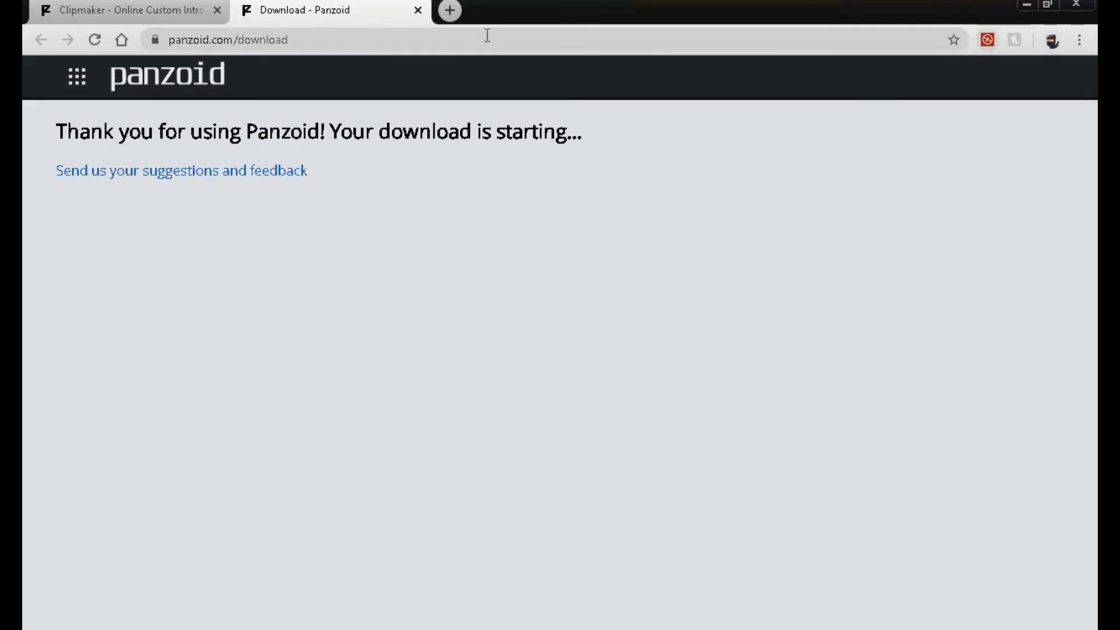
- Return from the finished render to Clipmaker's project templates and open the gallery of more creations
{"action": "left_click", "coordinate": [105, 10]}
{"action": "left_click", "coordinate": [59, 119]}
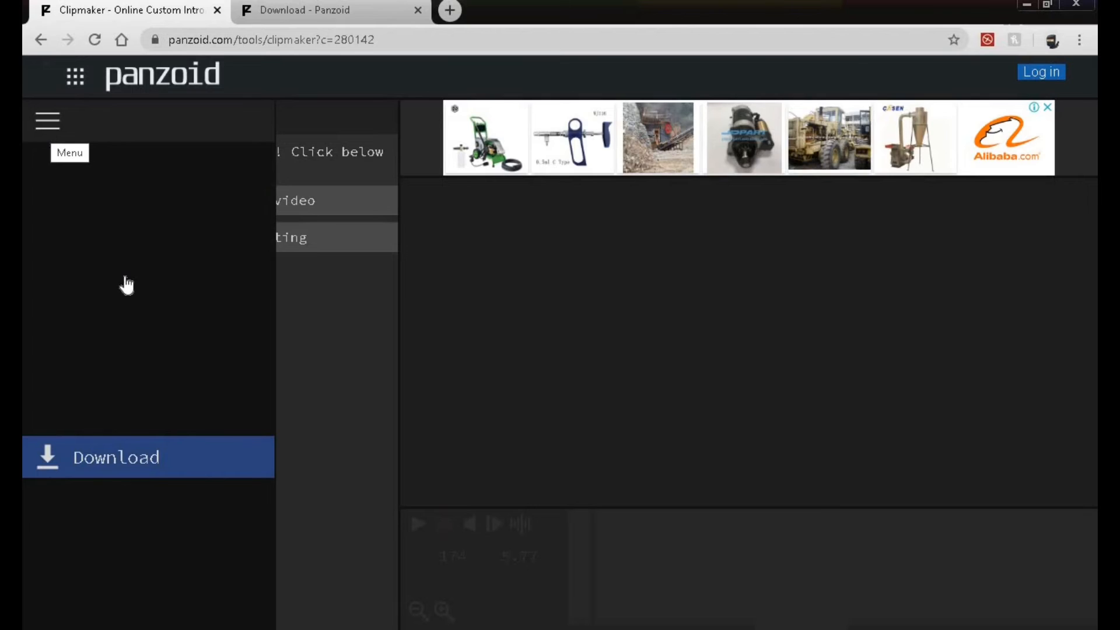
{"action": "left_click", "coordinate": [125, 277]}
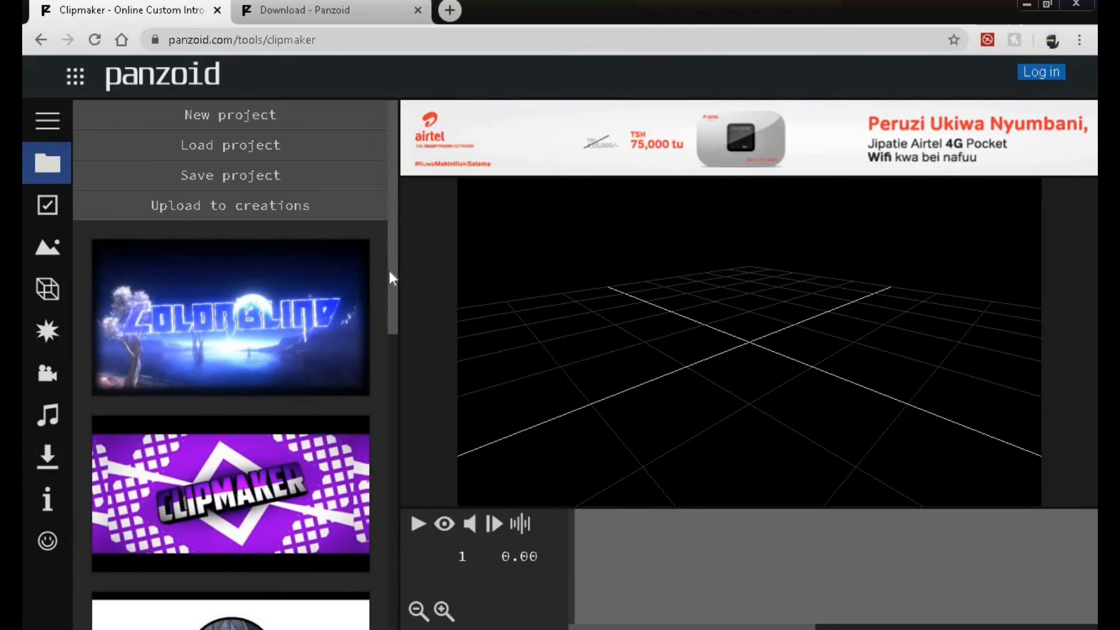
{"action": "scroll", "coordinate": [389, 270], "scroll_direction": "down", "scroll_amount": 3}
{"action": "left_click_drag", "start_coordinate": [397, 400], "coordinate": [407, 615]}
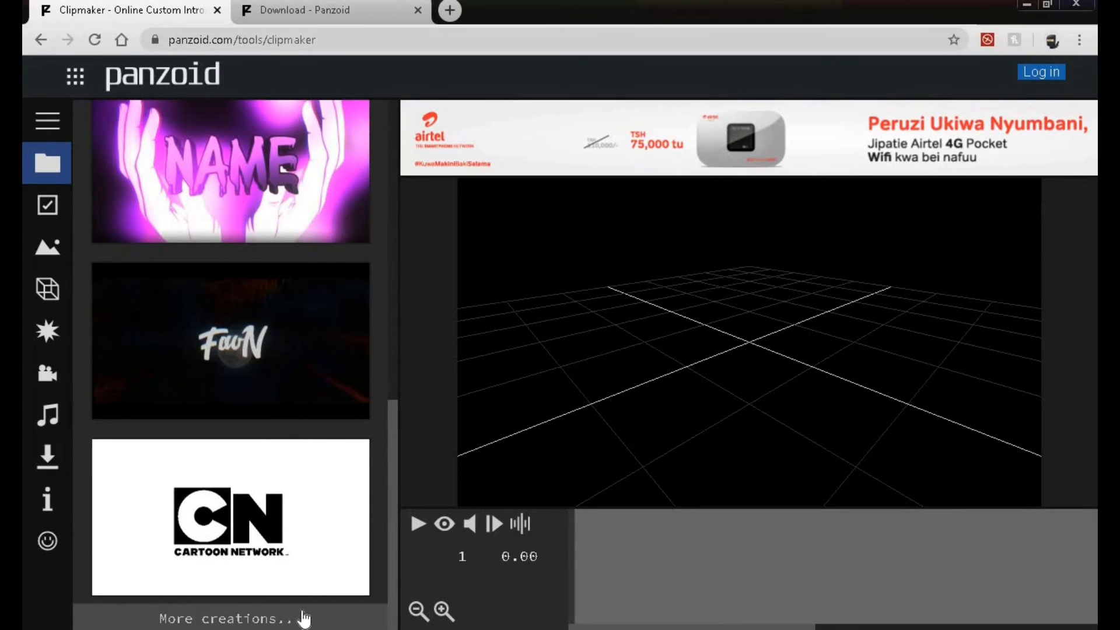
{"action": "left_click", "coordinate": [303, 618]}
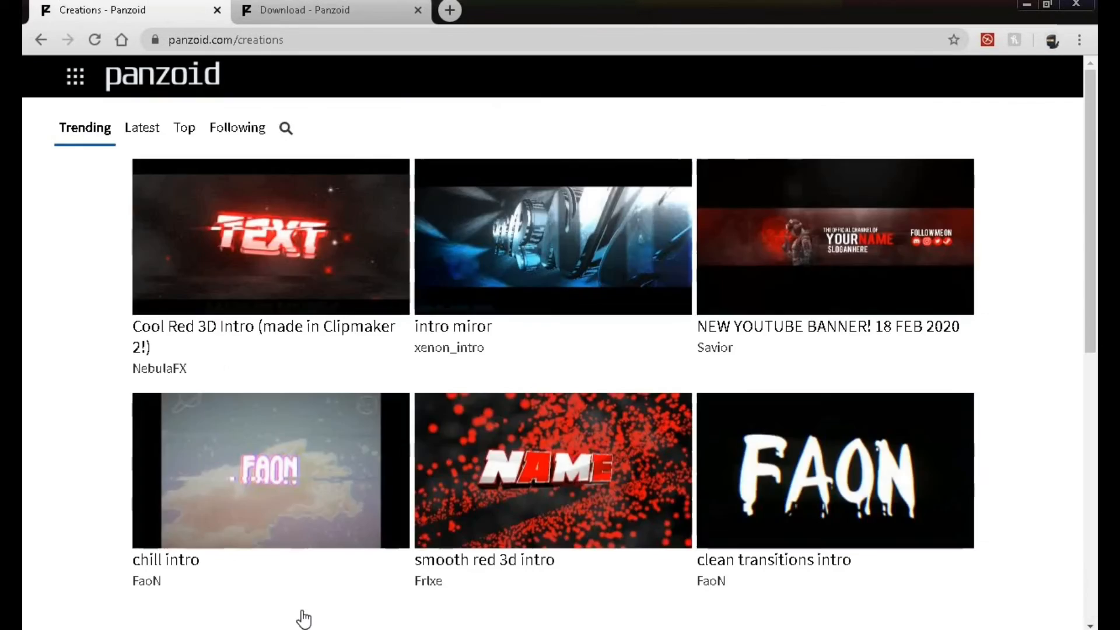
- Search the creations for PUBG INTRO and browse the matching templates
{"action": "left_click", "coordinate": [286, 144]}
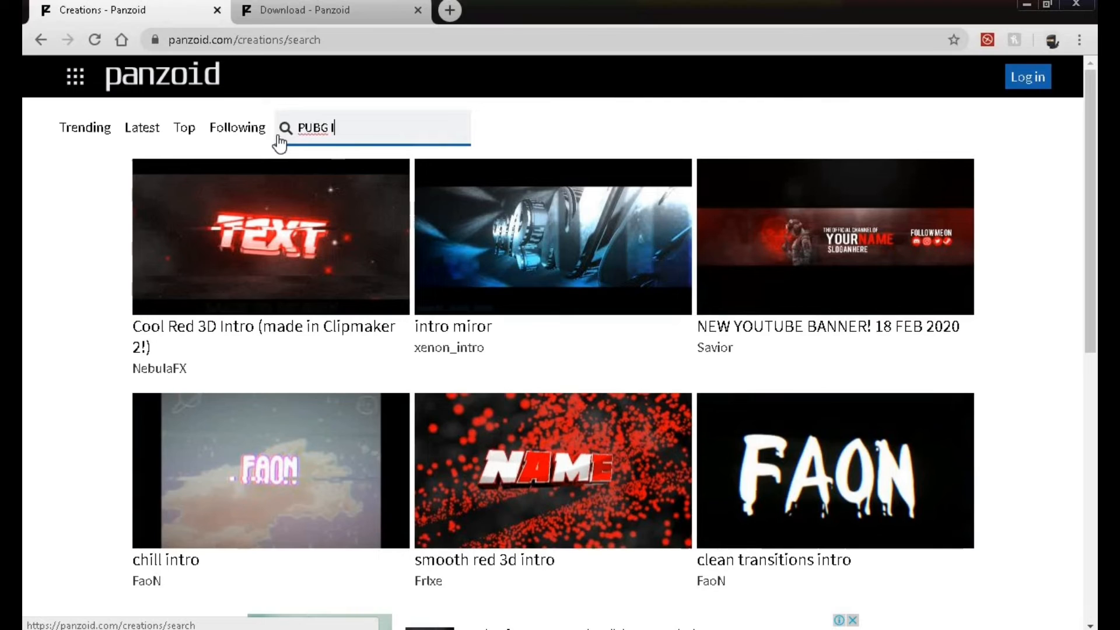
{"action": "type", "text": "PUBG INTRO"}
{"action": "key", "text": "Return"}
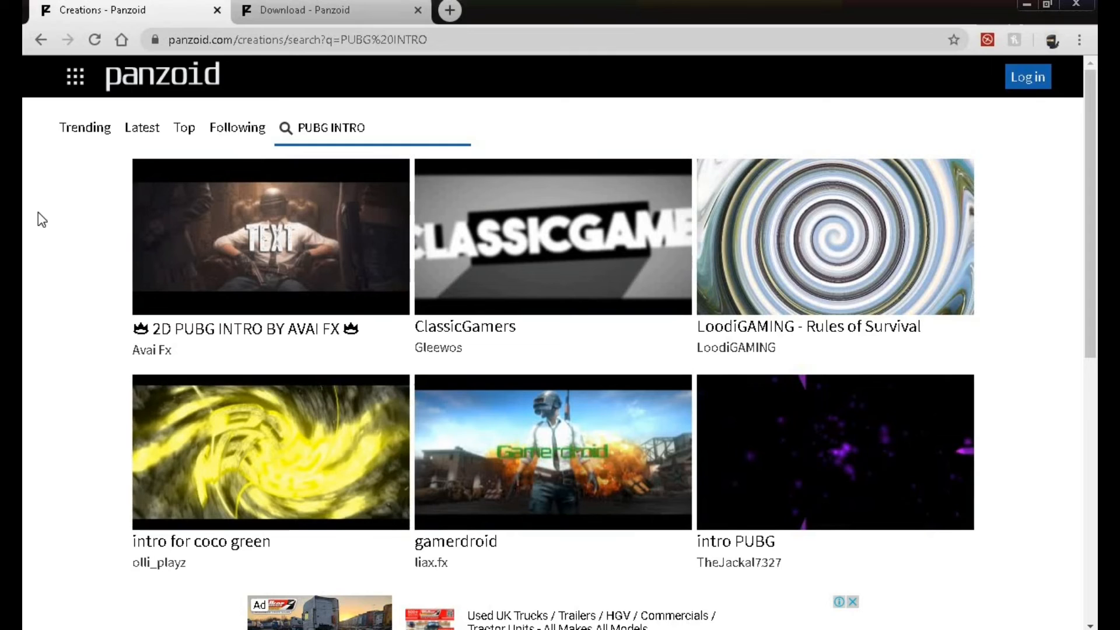
{"action": "scroll", "coordinate": [560, 350], "scroll_direction": "down", "scroll_amount": 5}
{"action": "scroll", "coordinate": [560, 361], "scroll_direction": "down", "scroll_amount": 8}
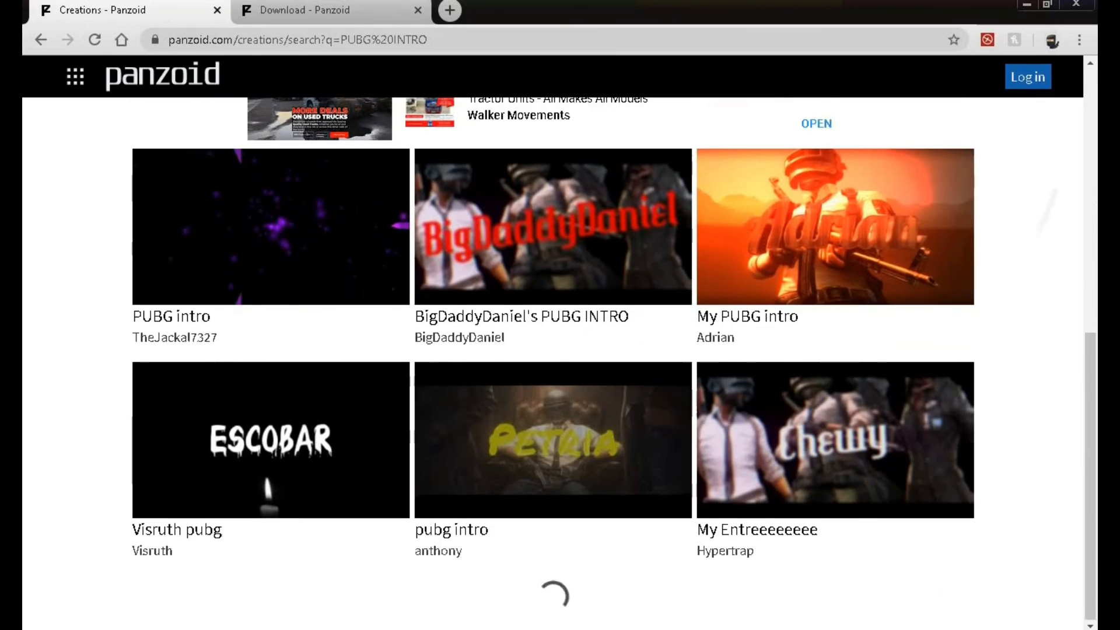
{"action": "scroll", "coordinate": [559, 362], "scroll_direction": "down", "scroll_amount": 3}
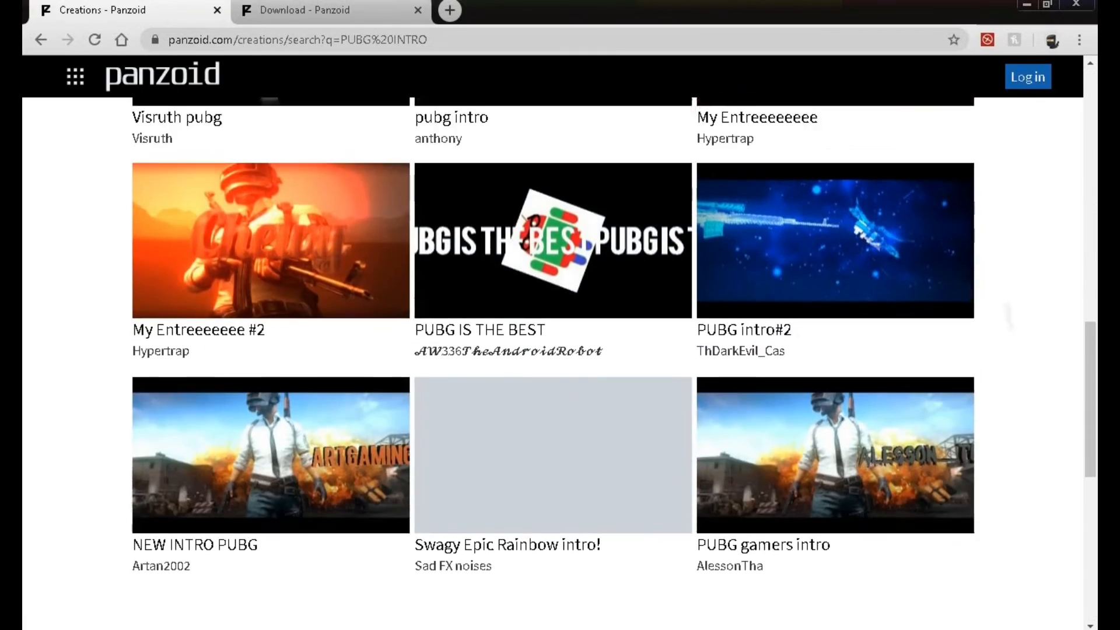
{"action": "scroll", "coordinate": [559, 361], "scroll_direction": "up", "scroll_amount": 6}
{"action": "scroll", "coordinate": [560, 362], "scroll_direction": "up", "scroll_amount": 11}
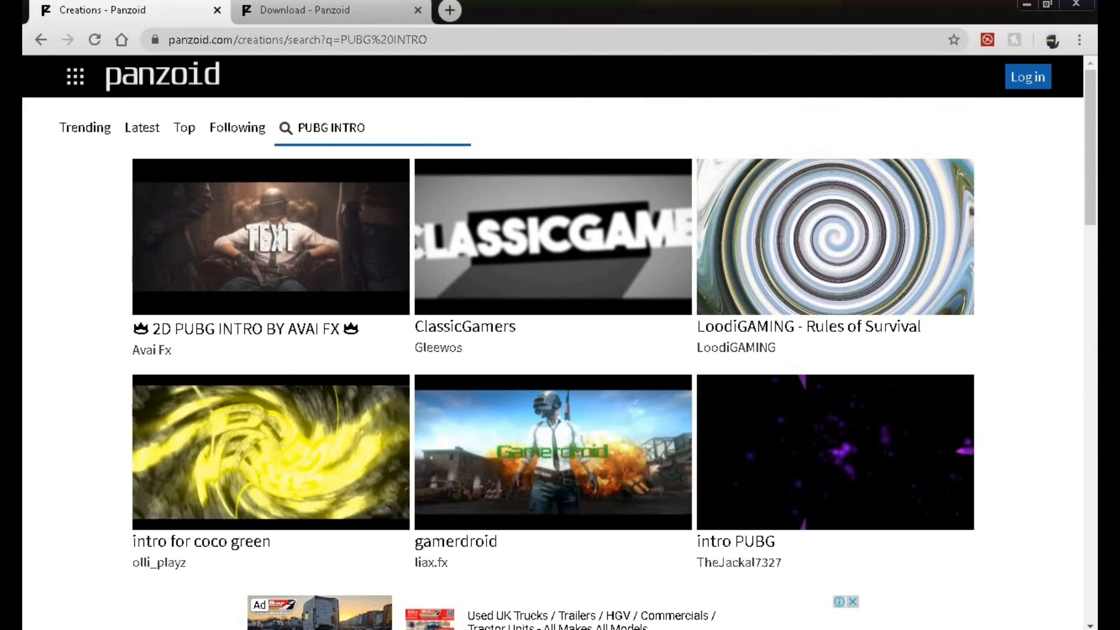
- Replace the creations search with LIGHTNING INTRO and look through the matching templates
{"action": "left_click_drag", "start_coordinate": [370, 124], "coordinate": [331, 123]}
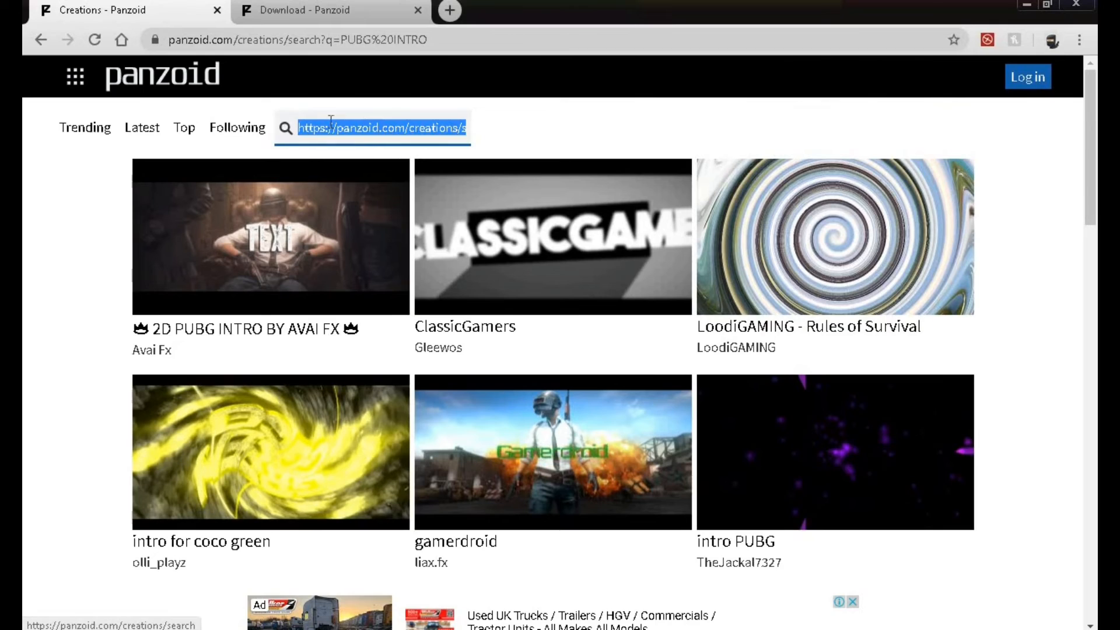
{"action": "key", "text": "BackSpace"}
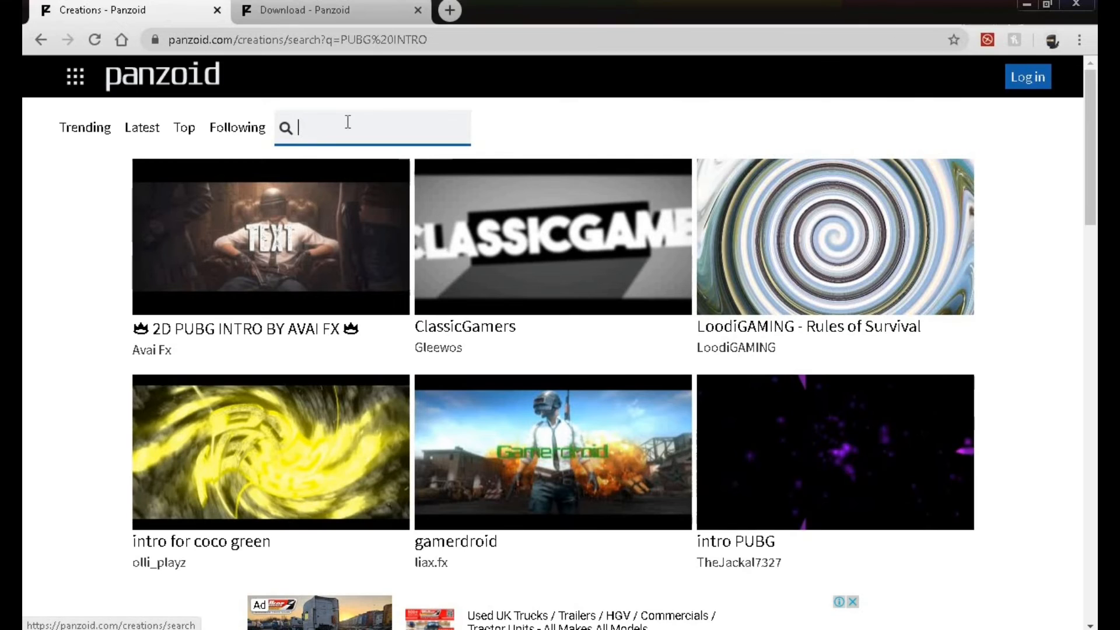
{"action": "type", "text": "LIGHTNIN"}
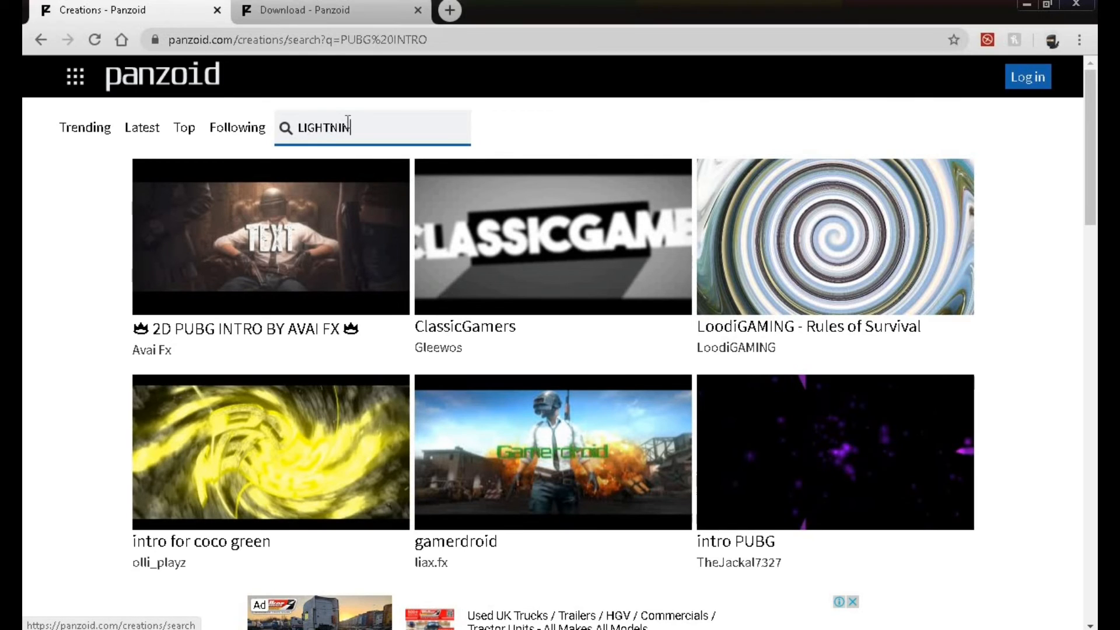
{"action": "type", "text": "G INTRO"}
{"action": "key", "text": "Return"}
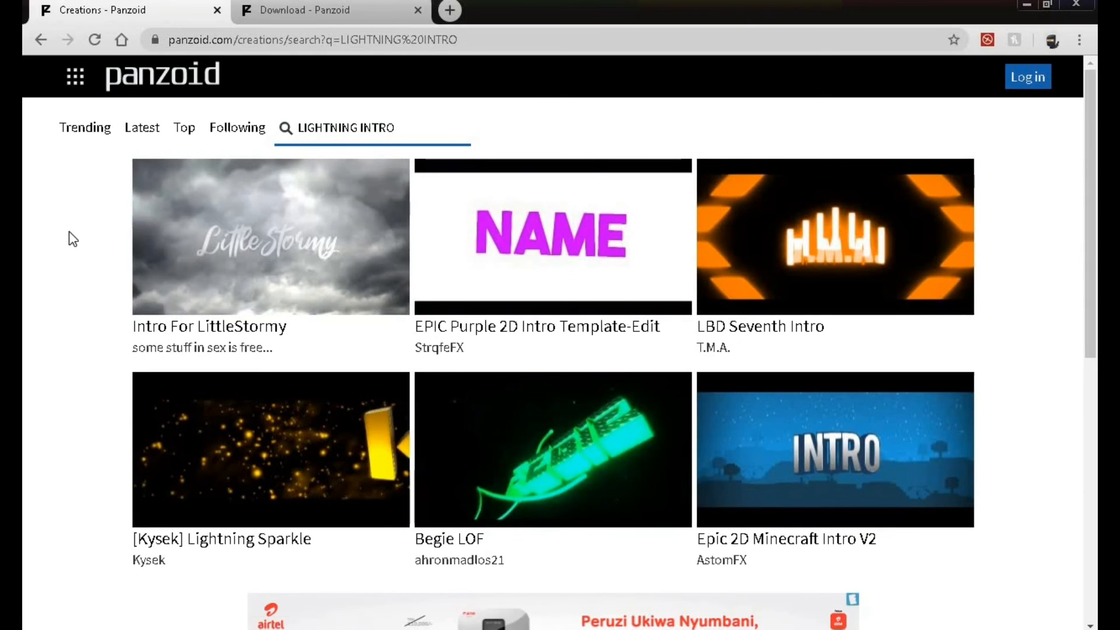
{"action": "scroll", "coordinate": [69, 231], "scroll_direction": "down", "scroll_amount": 4}
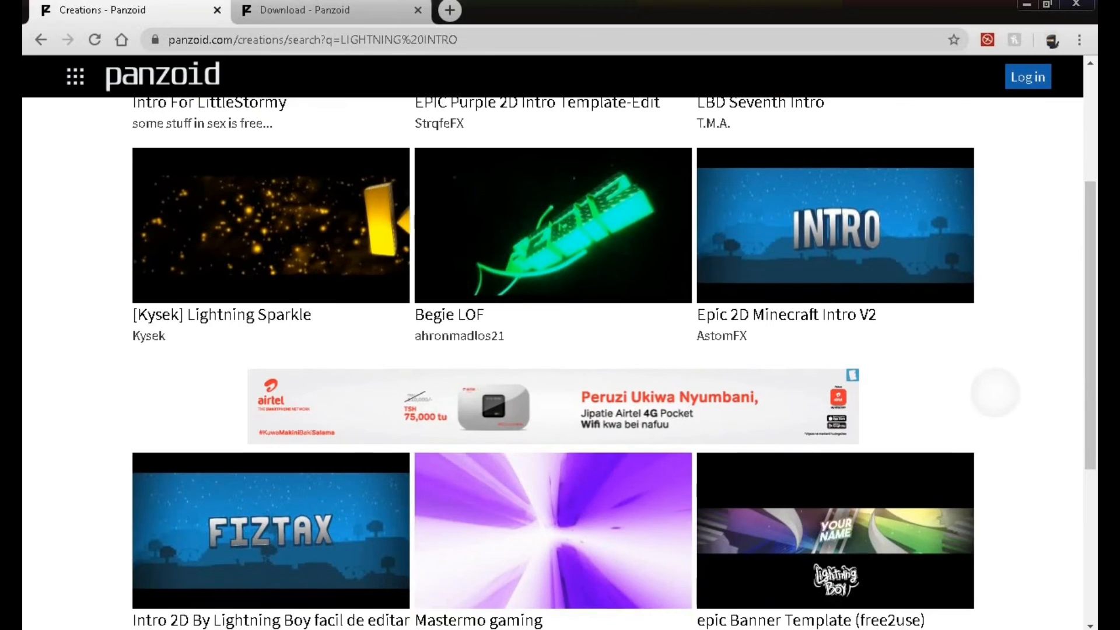
{"action": "scroll", "coordinate": [997, 361], "scroll_direction": "down", "scroll_amount": 2}
{"action": "scroll", "coordinate": [1020, 274], "scroll_direction": "down", "scroll_amount": 2}
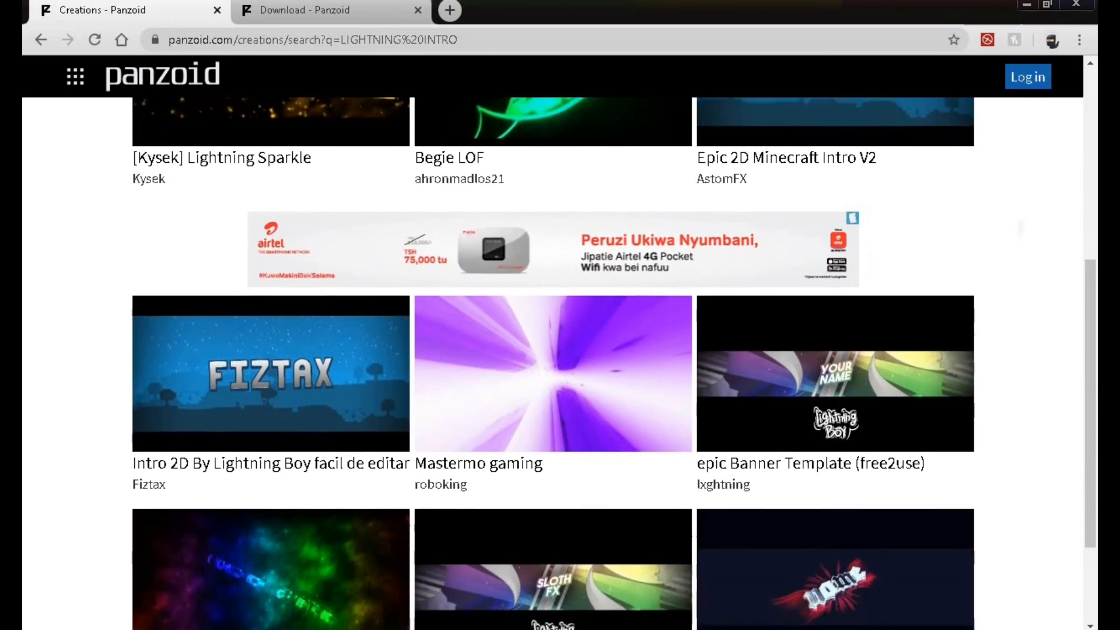
{"action": "scroll", "coordinate": [1024, 303], "scroll_direction": "up", "scroll_amount": 3}
{"action": "scroll", "coordinate": [1023, 303], "scroll_direction": "up", "scroll_amount": 5}
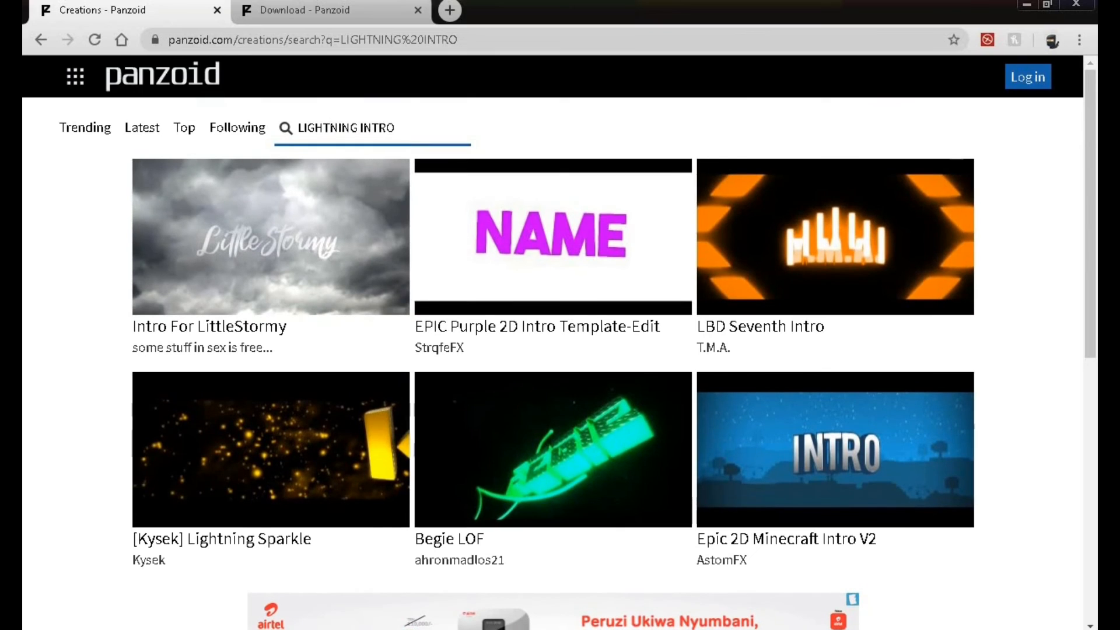
{"action": "left_click", "coordinate": [272, 6]}
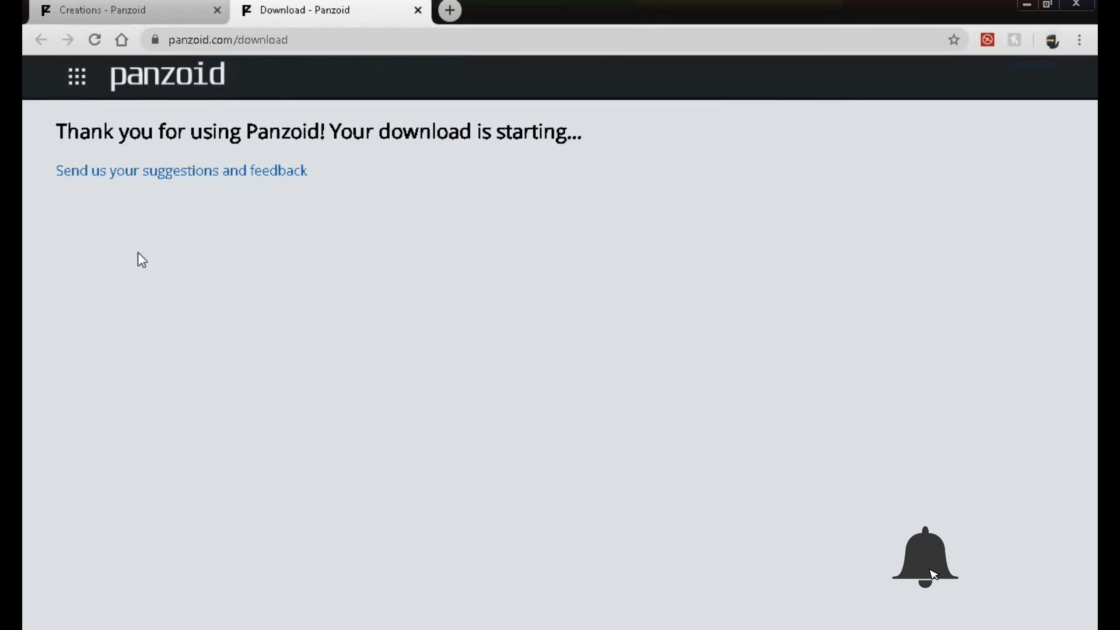
{"action": "left_click", "coordinate": [119, 11]}
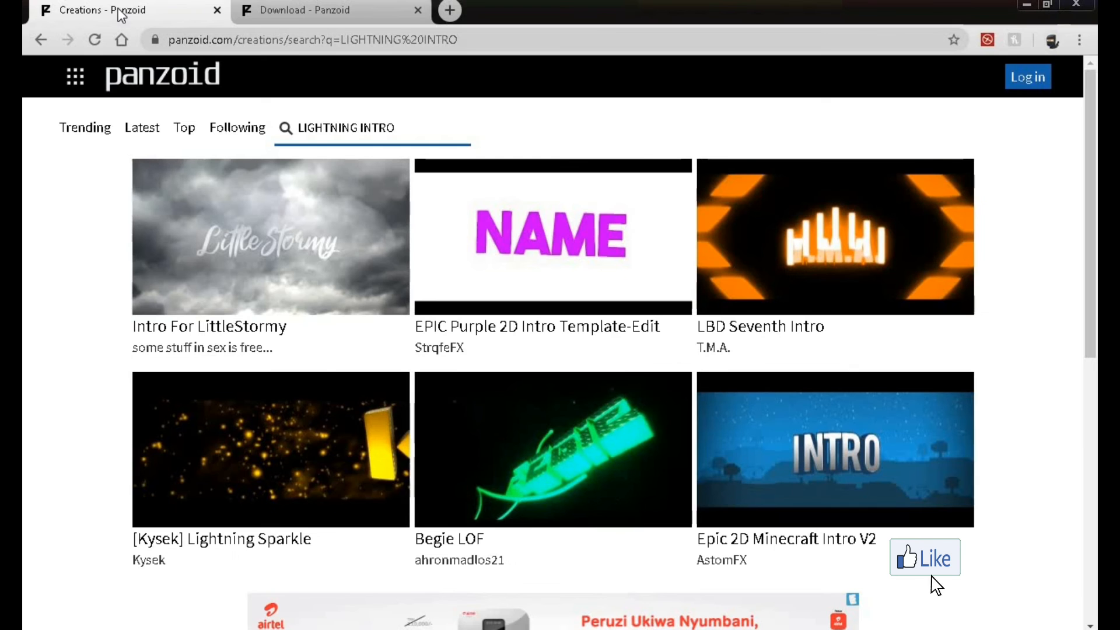